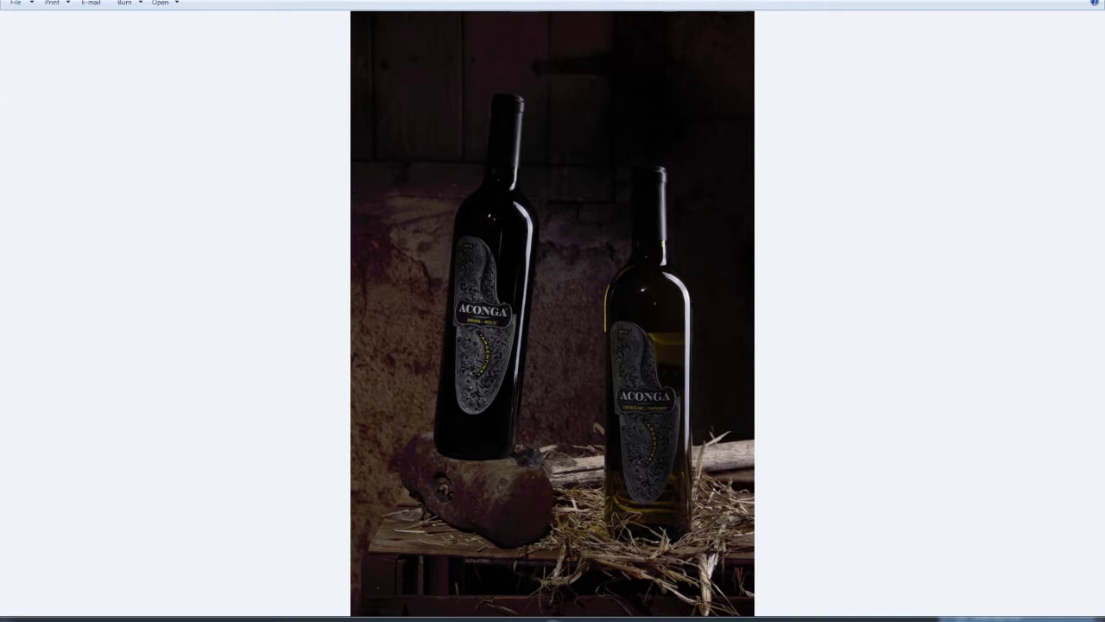
- Switch from Windows Photo Viewer to the layered wine-bottle composite in Photoshop
{"action": "key", "text": "alt+Tab"}
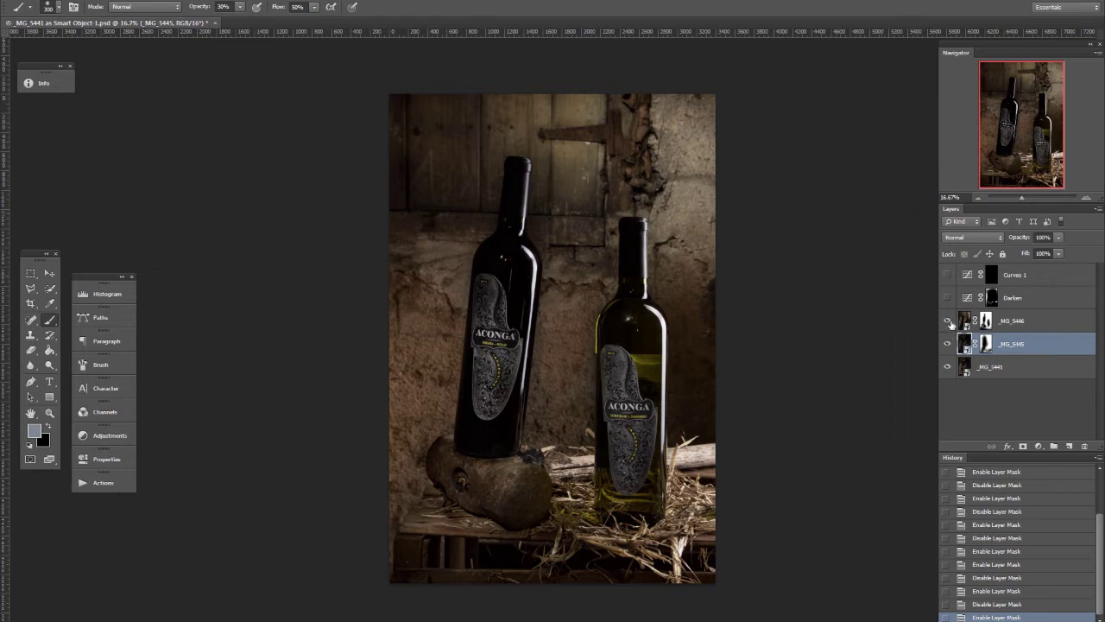
- Hide the _MG_5446 and _MG_5445 layers and select the base _MG_5441 layer
{"action": "left_click_drag", "start_coordinate": [952, 324], "coordinate": [953, 354]}
{"action": "left_click", "coordinate": [1051, 370]}
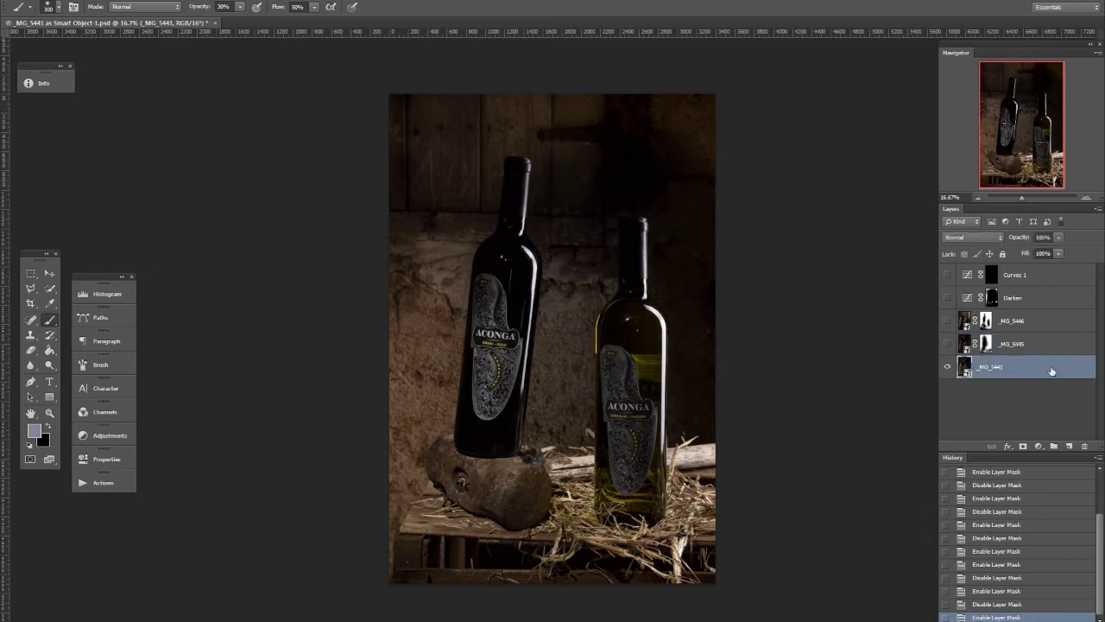
- Open the _MG_5441 smart object in Camera Raw and reset Exposure to 0.00
{"action": "double_click", "coordinate": [965, 367]}
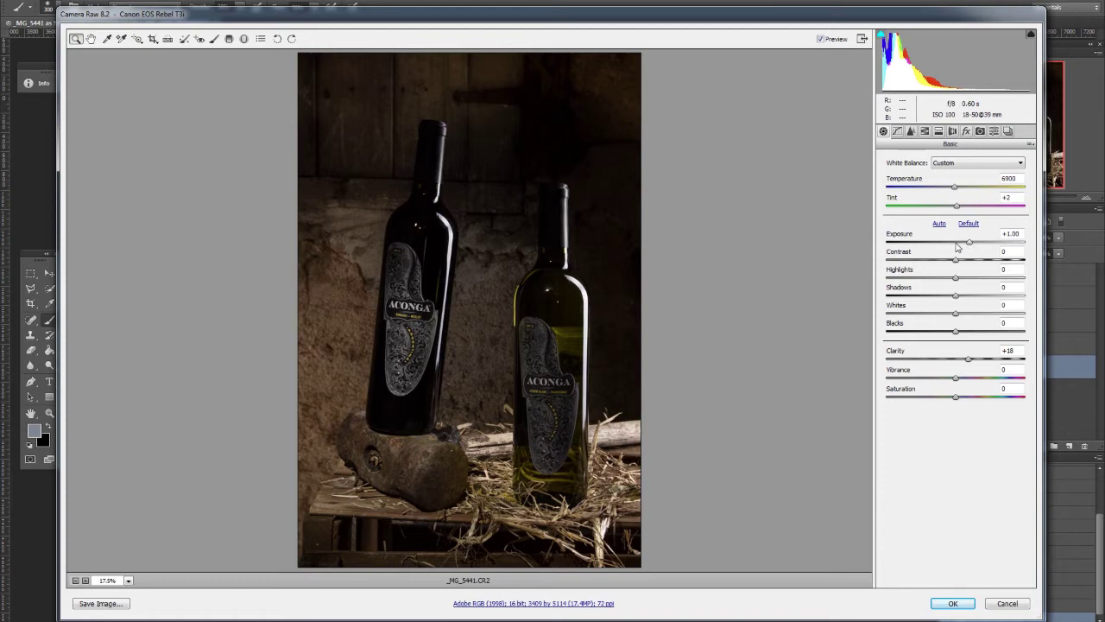
{"action": "double_click", "coordinate": [955, 243]}
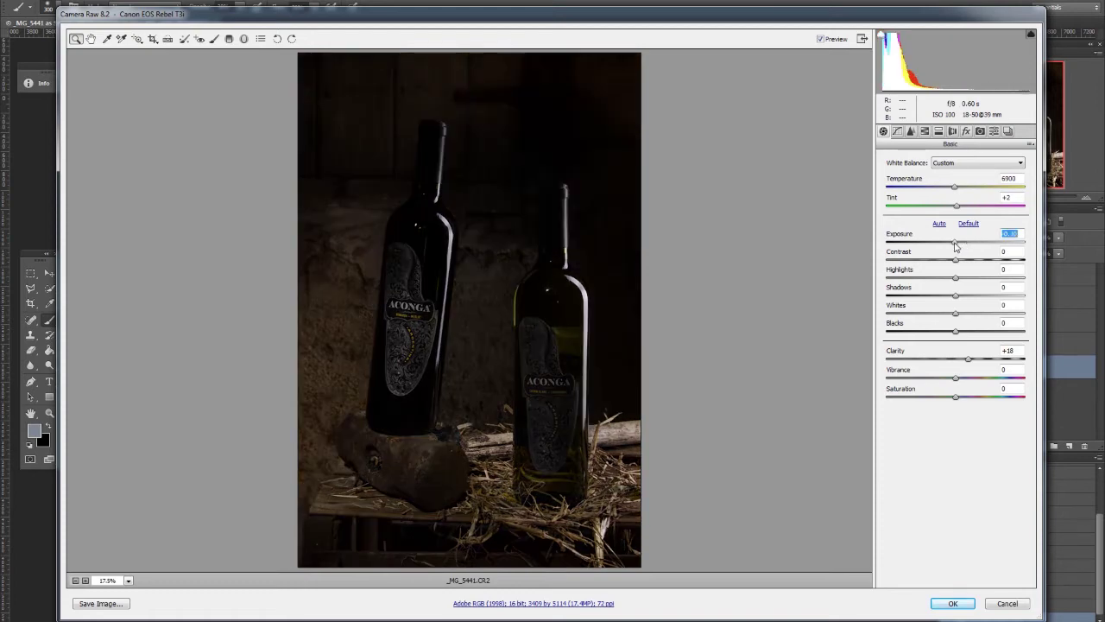
{"action": "left_click_drag", "start_coordinate": [955, 246], "coordinate": [957, 248]}
- Return Exposure to +1.00, then cancel Camera Raw without applying changes
{"action": "left_click", "coordinate": [969, 245]}
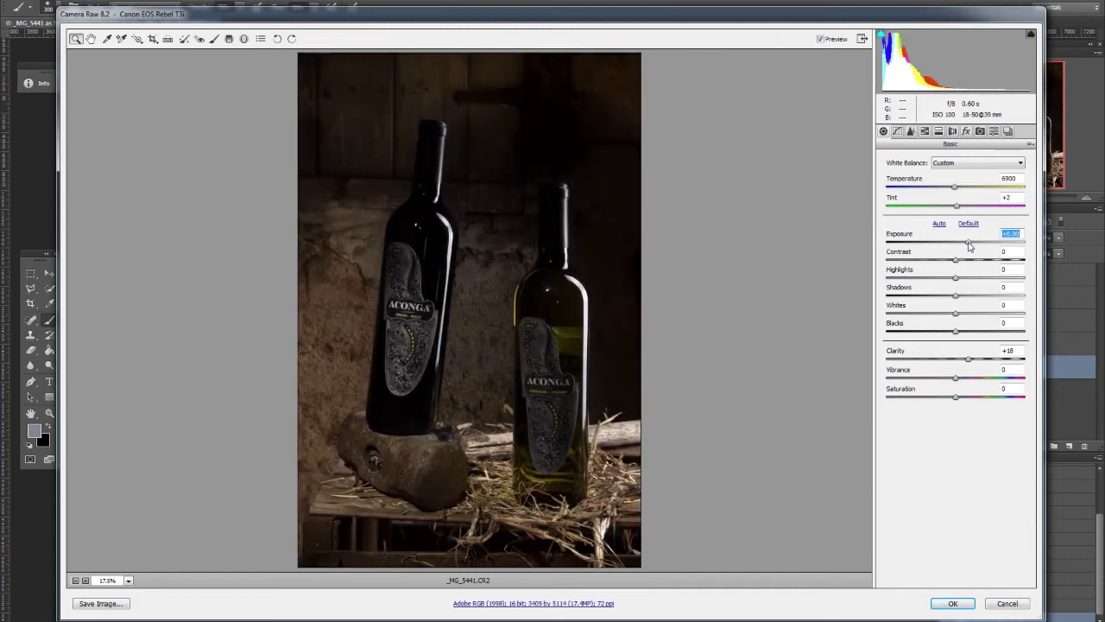
{"action": "left_click_drag", "start_coordinate": [969, 246], "coordinate": [971, 248]}
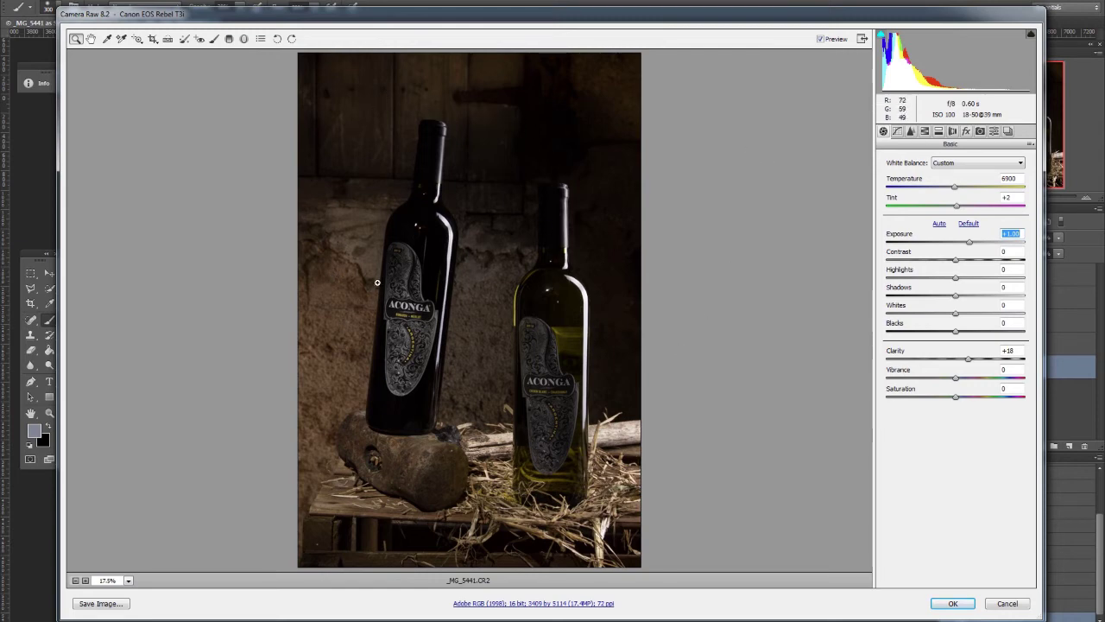
{"action": "left_click", "coordinate": [1008, 604]}
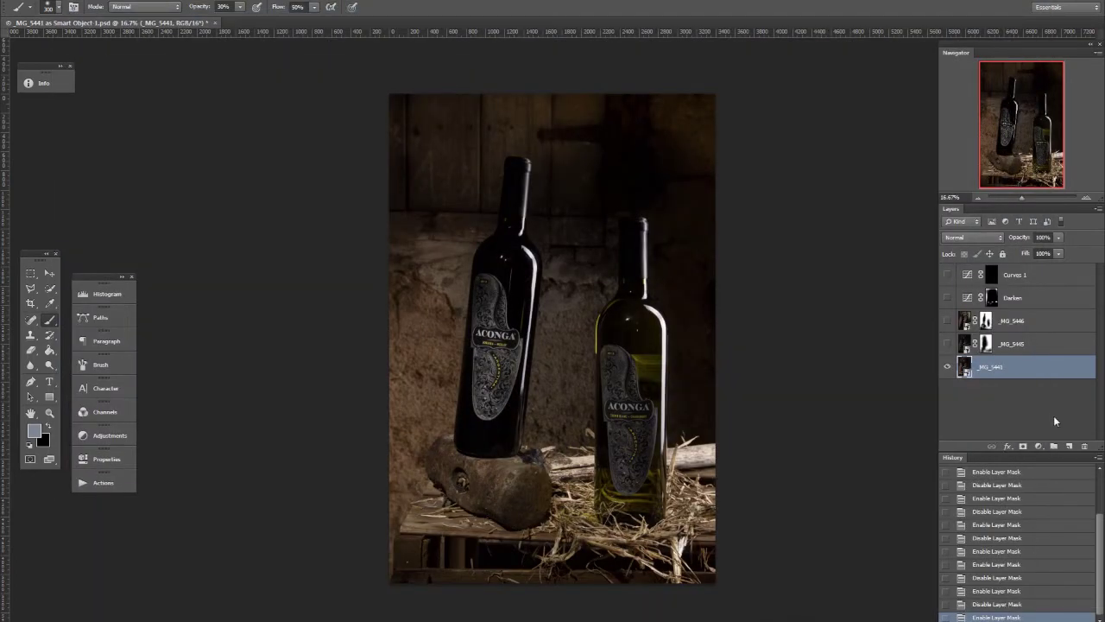
- Disable the _MG_5445 and _MG_5446 masks and show _MG_5445 unmasked over the base shot
{"action": "left_click", "coordinate": [1042, 345]}
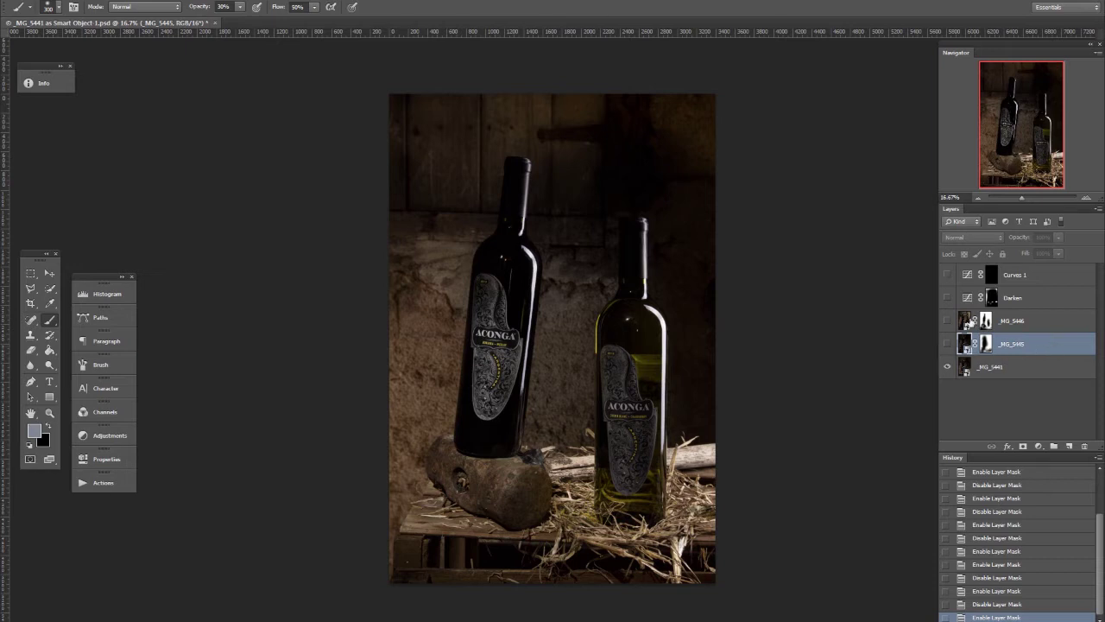
{"action": "left_click", "coordinate": [988, 346], "text": "shift"}
{"action": "left_click", "coordinate": [988, 321], "text": "shift"}
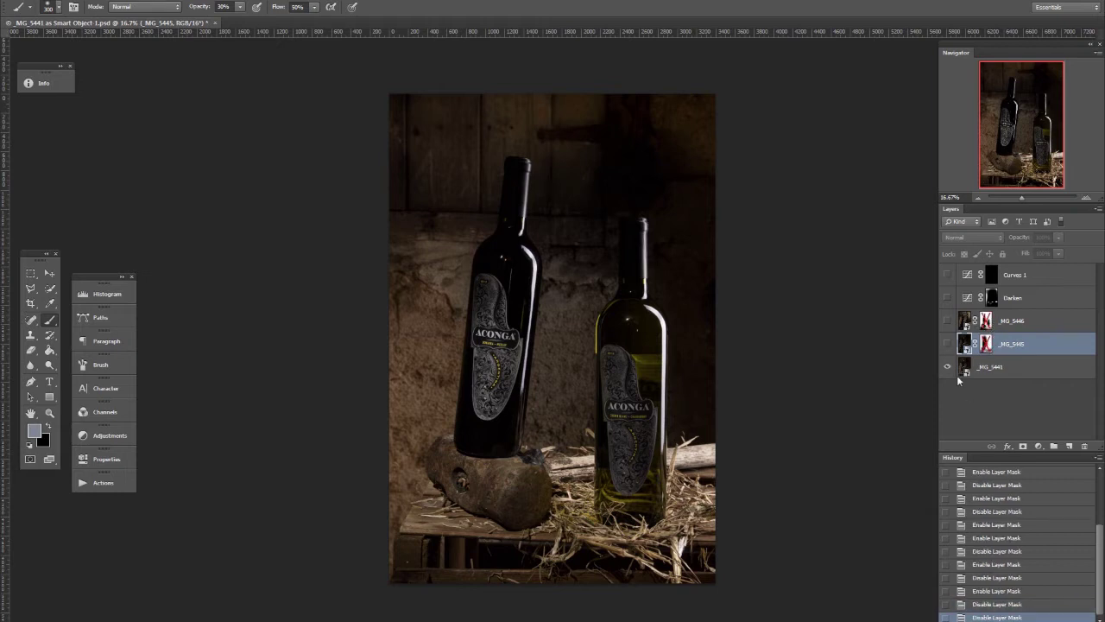
{"action": "left_click", "coordinate": [949, 344]}
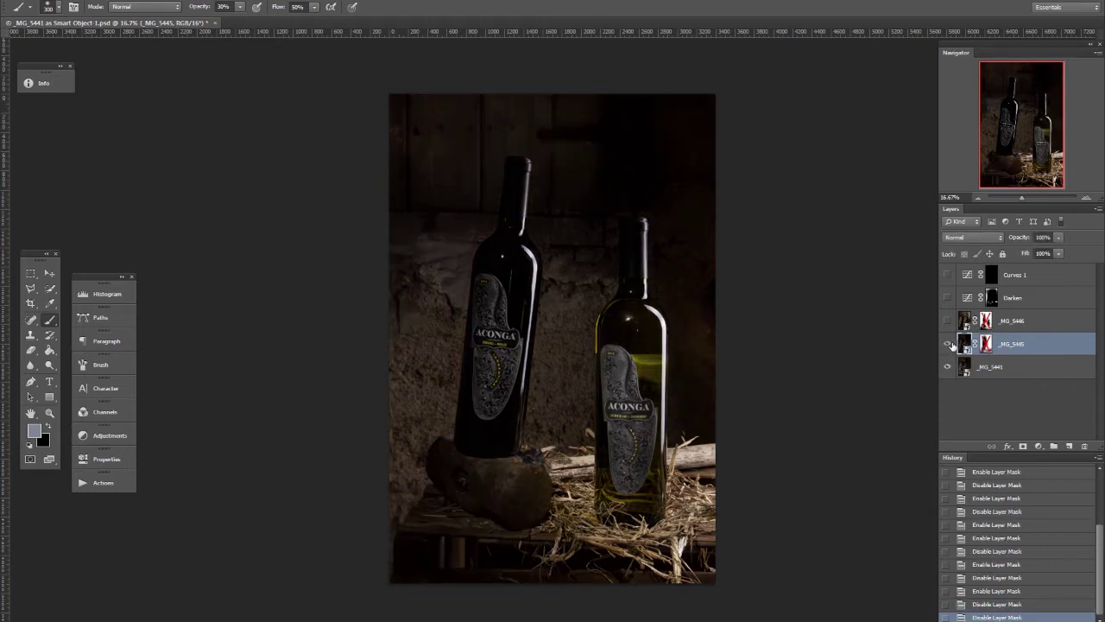
{"action": "left_click", "coordinate": [950, 345]}
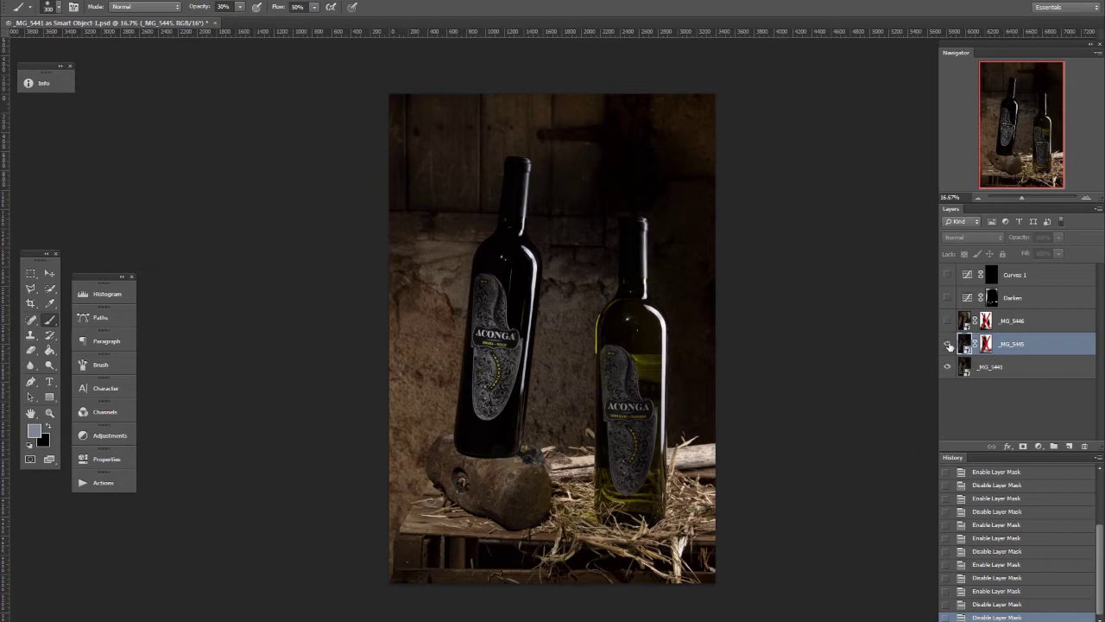
{"action": "left_click", "coordinate": [949, 346]}
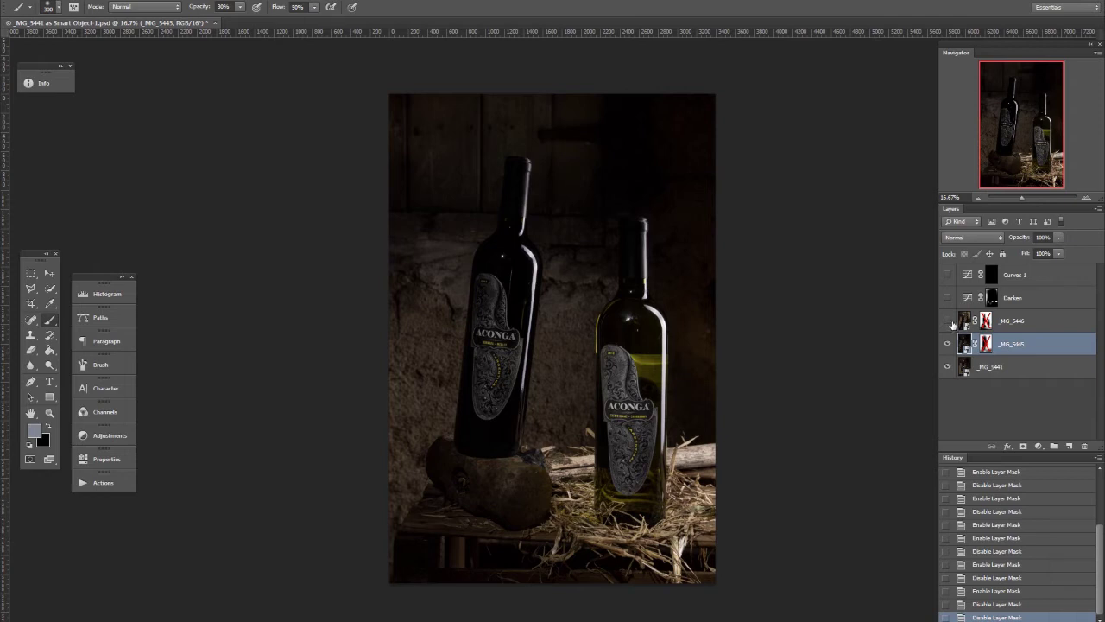
- Make the unmasked _MG_5446 layer visible and select it
{"action": "left_click", "coordinate": [950, 321]}
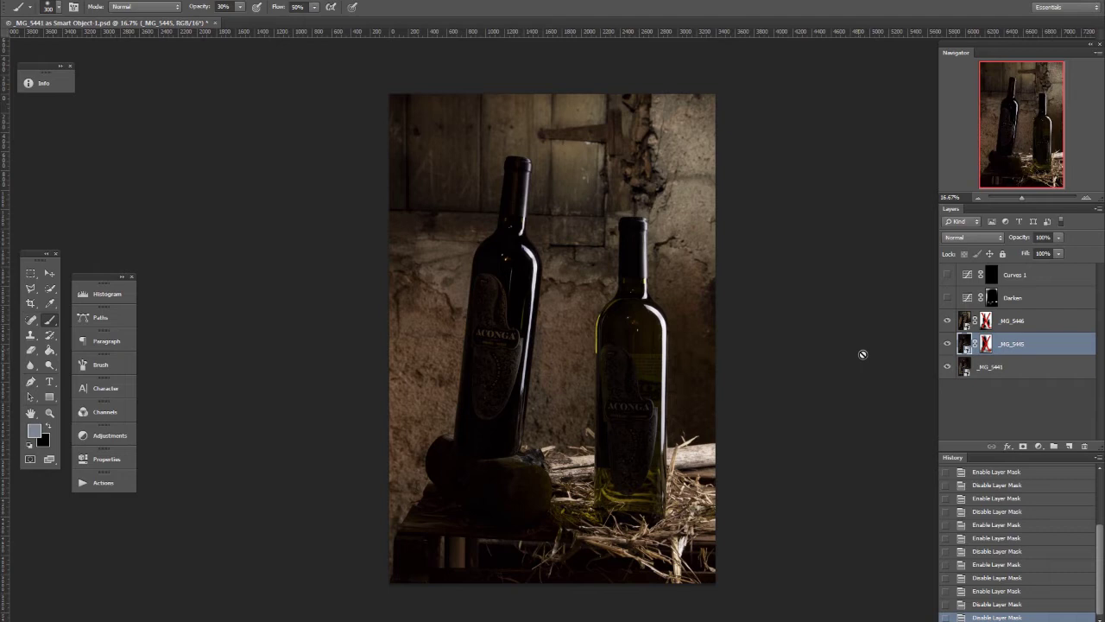
{"action": "left_click", "coordinate": [991, 398]}
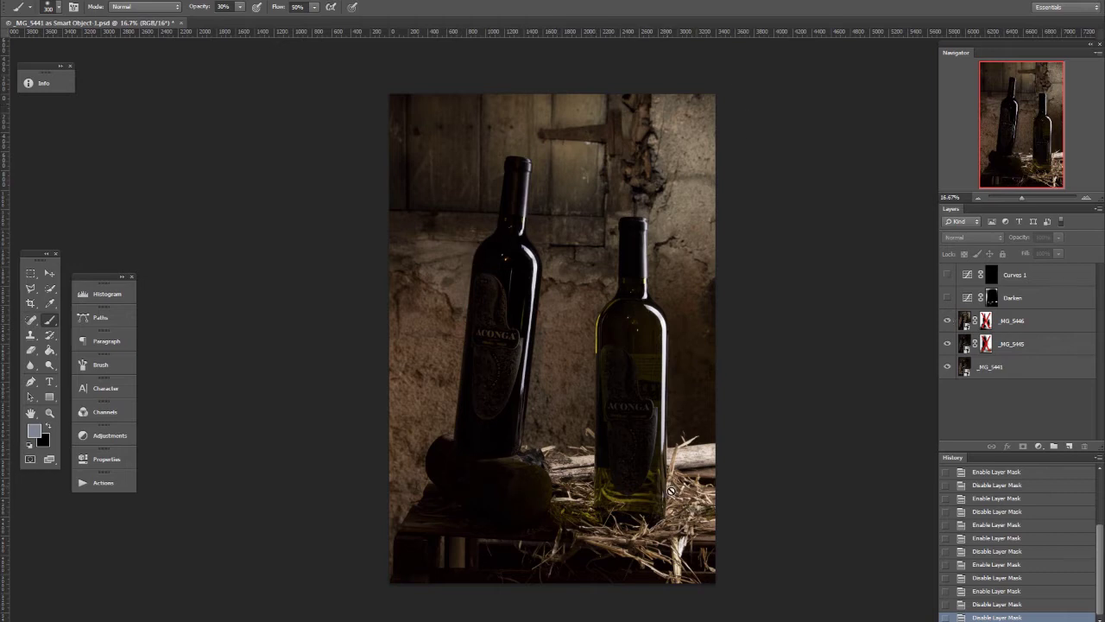
{"action": "left_click", "coordinate": [1064, 330]}
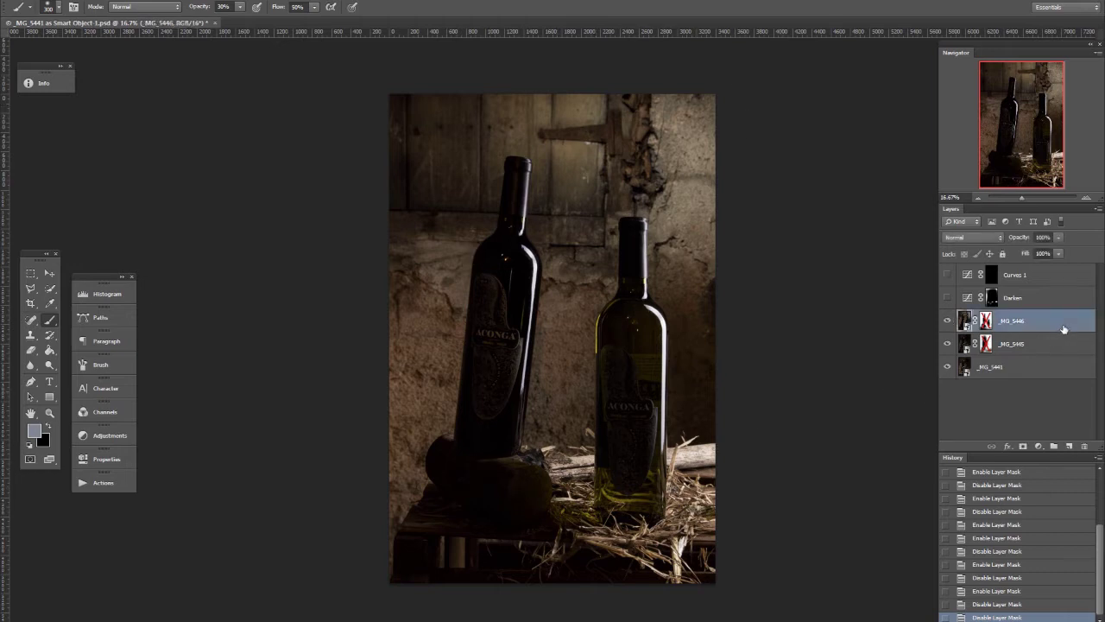
- Select _MG_5445 and re-enable its layer mask
{"action": "left_click", "coordinate": [952, 344]}
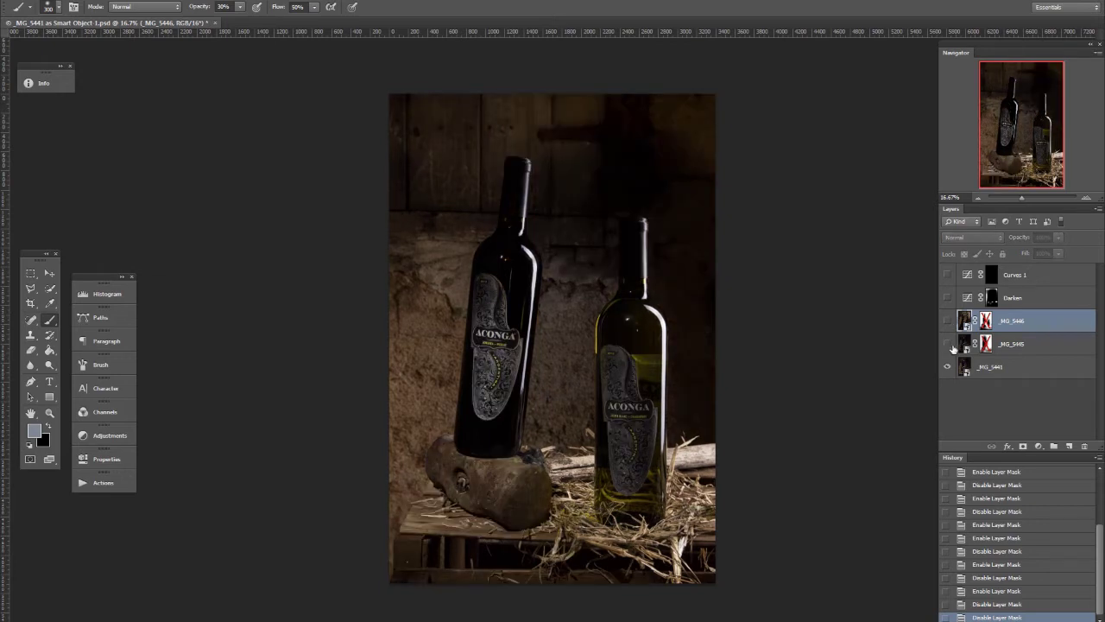
{"action": "left_click", "coordinate": [1042, 347]}
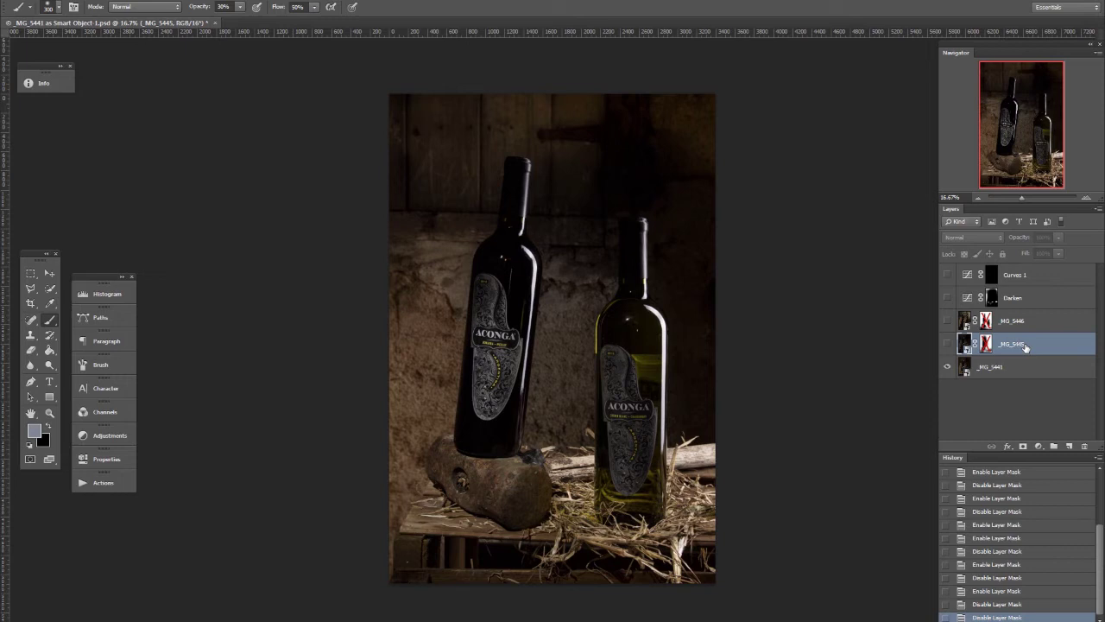
{"action": "left_click", "coordinate": [950, 344]}
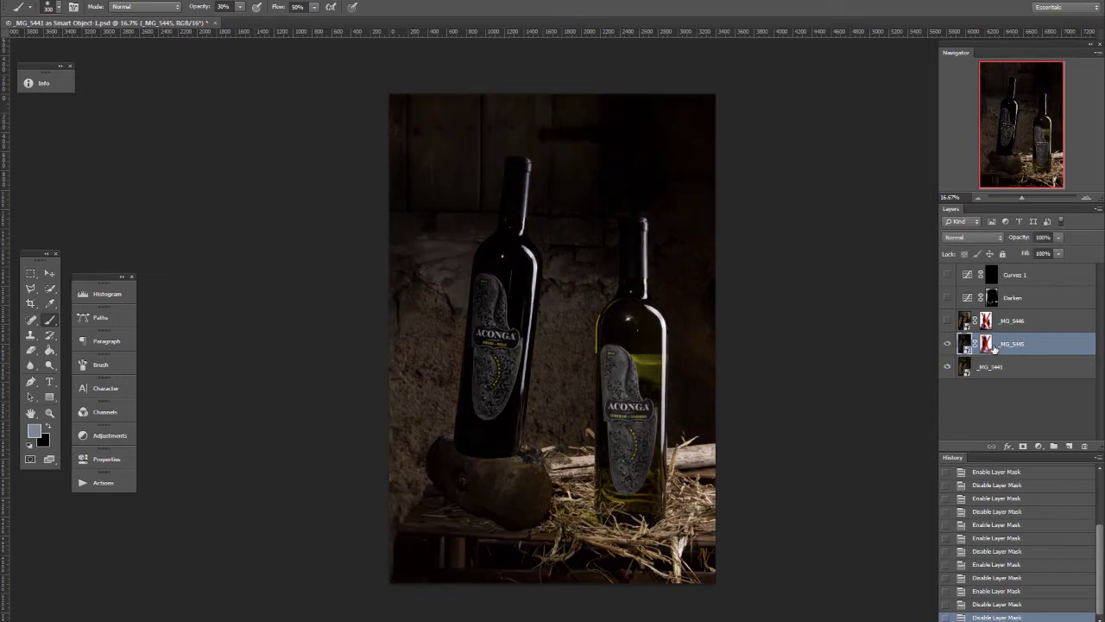
{"action": "left_click", "coordinate": [987, 345], "text": "shift"}
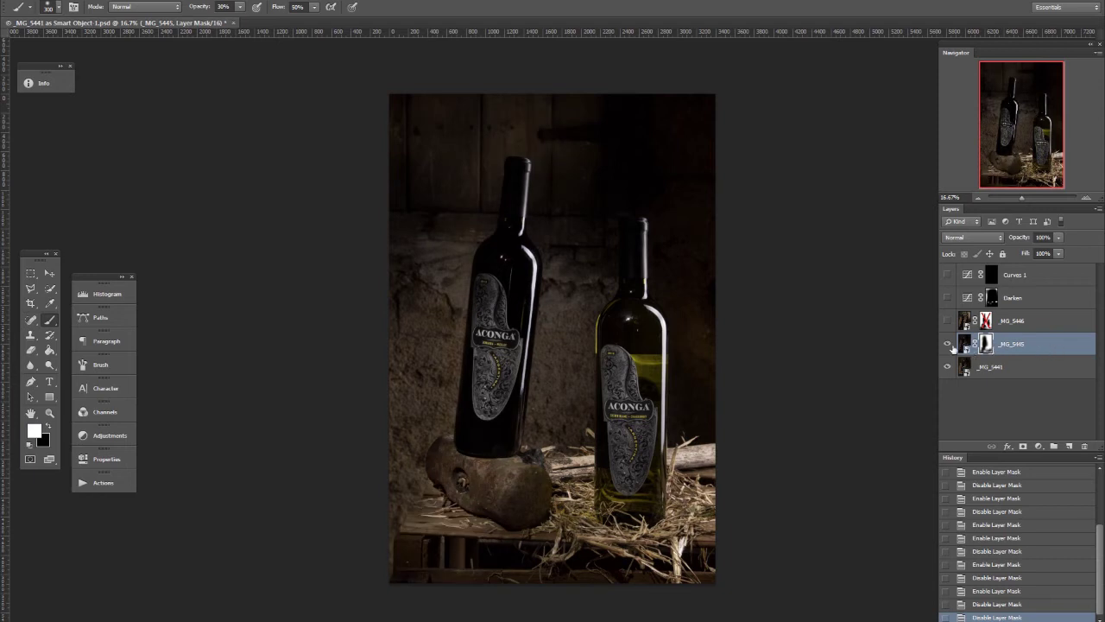
- Toggle the masked _MG_5445 on and off to compare, leaving it visible with its image targeted
{"action": "left_click", "coordinate": [950, 345]}
{"action": "left_click", "coordinate": [949, 345]}
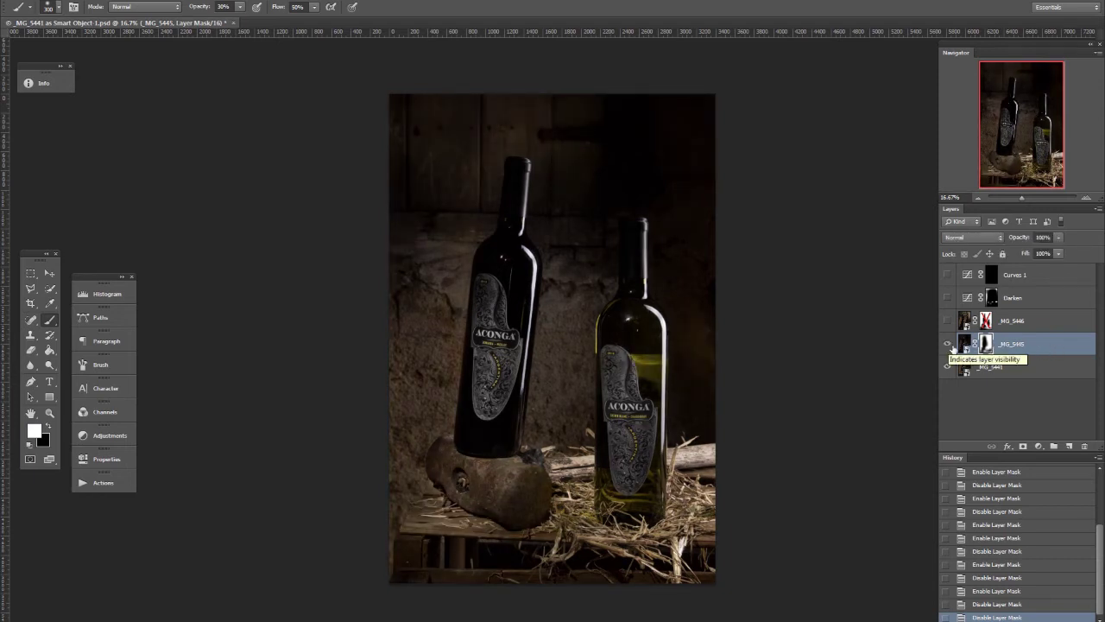
{"action": "left_click", "coordinate": [949, 345]}
{"action": "left_click", "coordinate": [950, 345]}
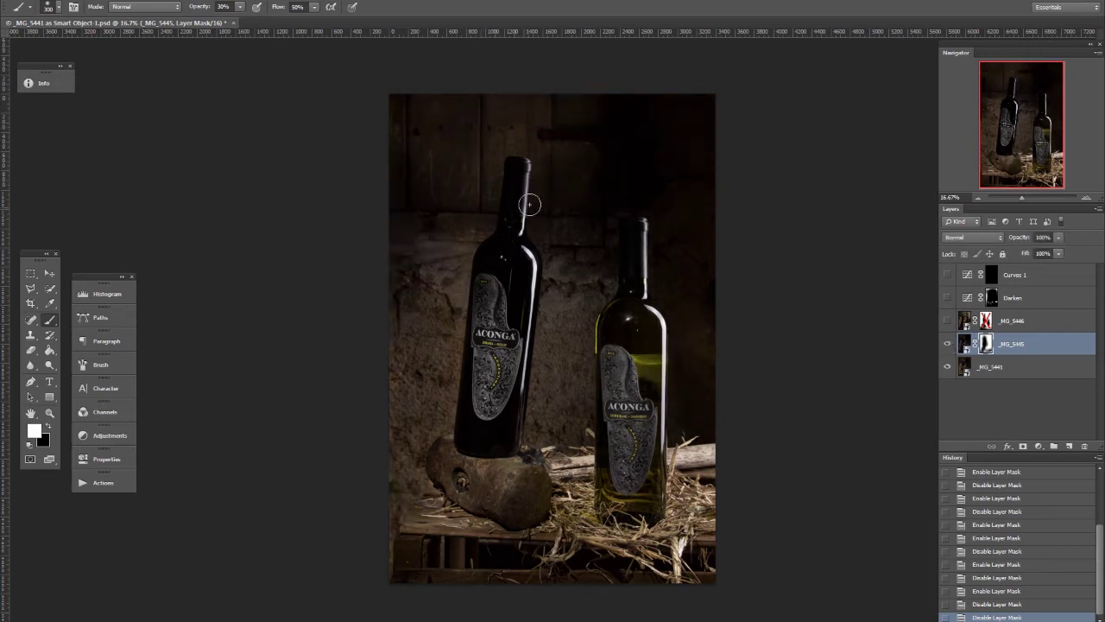
{"action": "left_click", "coordinate": [949, 346]}
{"action": "left_click", "coordinate": [949, 346]}
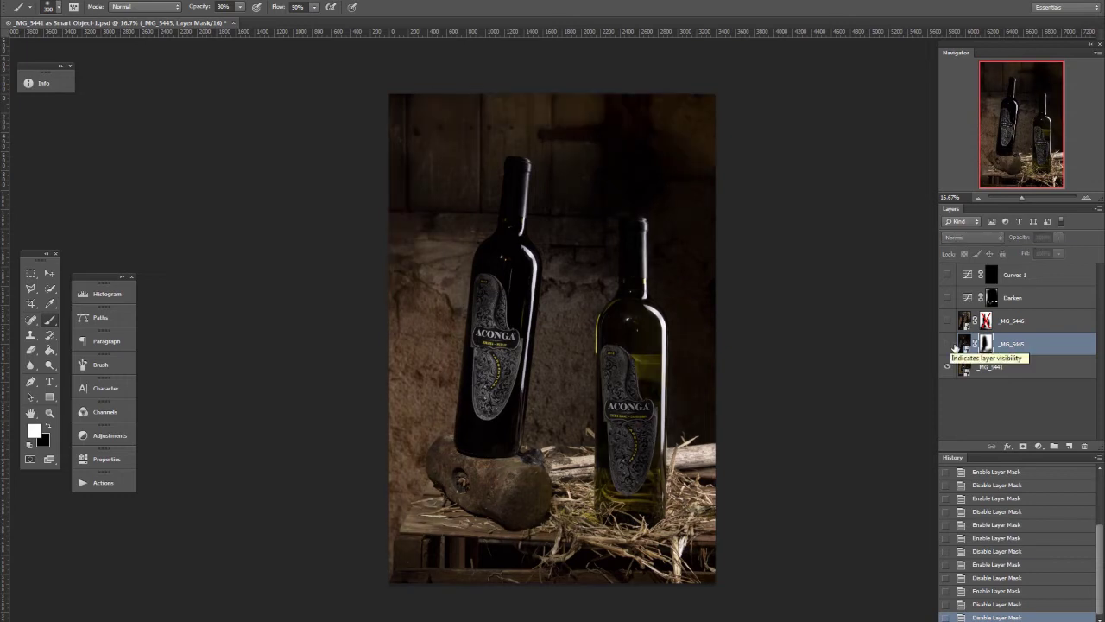
{"action": "left_click", "coordinate": [953, 346]}
{"action": "left_click", "coordinate": [965, 345]}
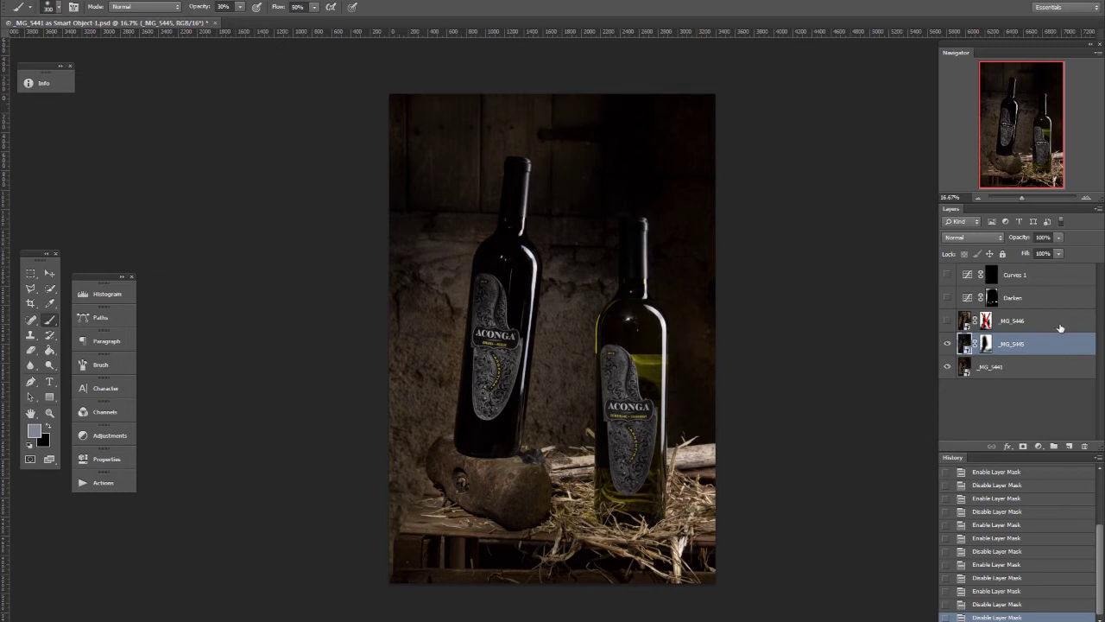
- Show _MG_5446 and re-enable its layer mask
{"action": "left_click", "coordinate": [1060, 325]}
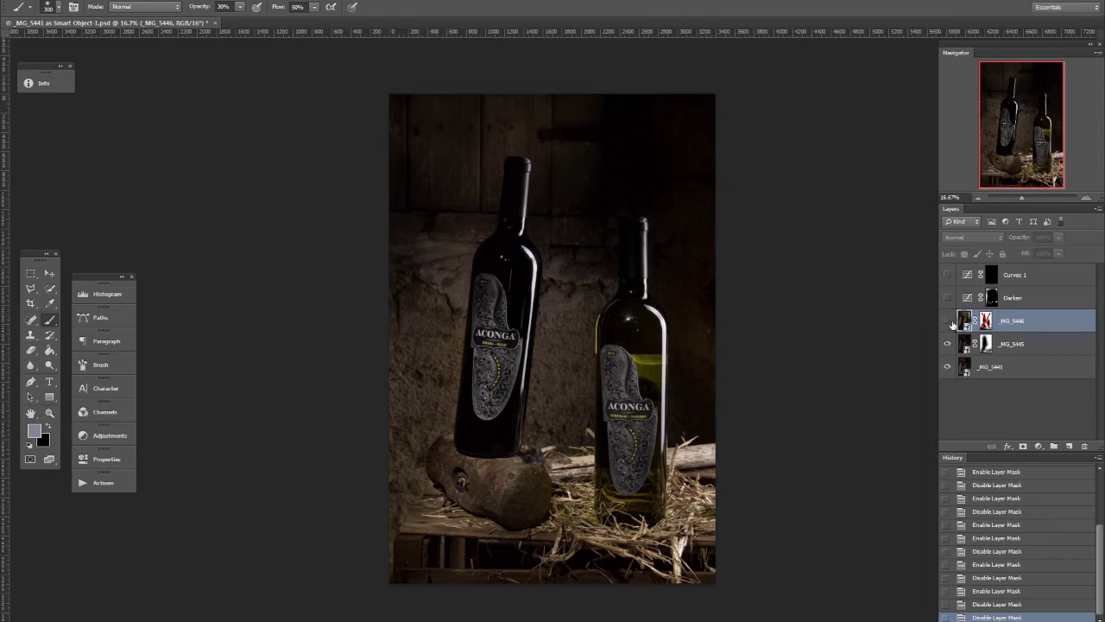
{"action": "left_click", "coordinate": [952, 322]}
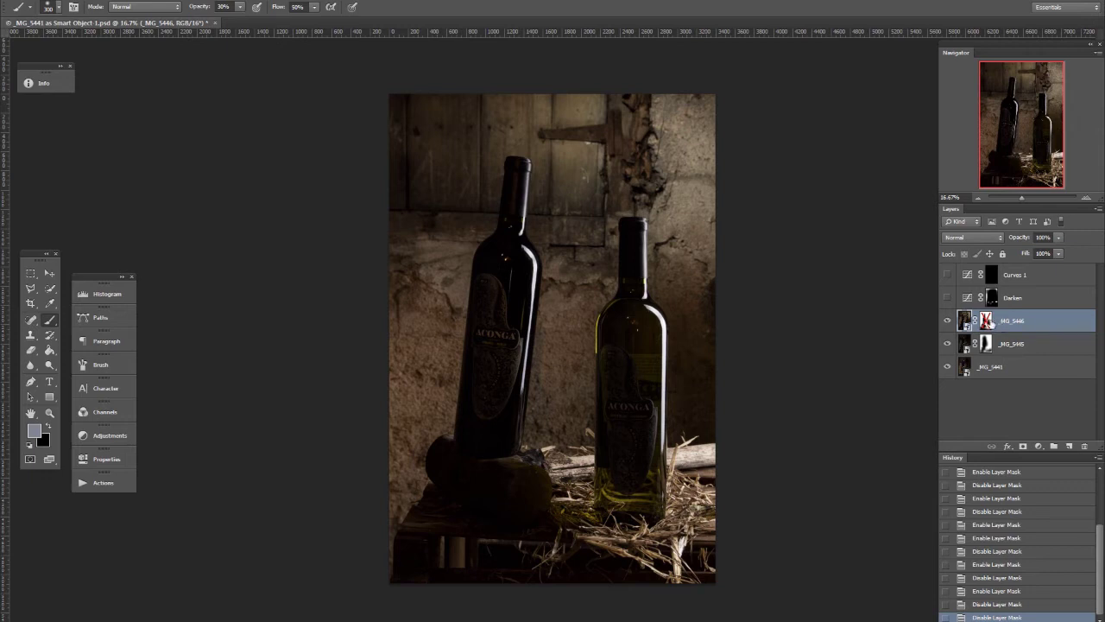
{"action": "left_click", "coordinate": [988, 322], "text": "shift"}
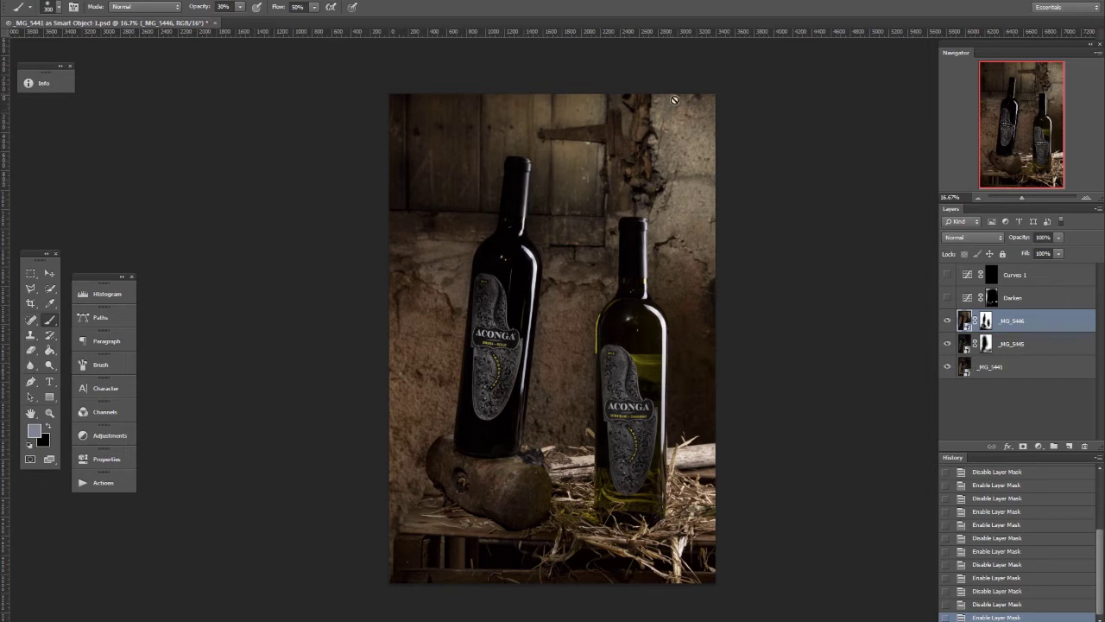
- Dismiss the smart-object painting error, switch to the Hand tool, and deselect all layers
{"action": "left_click", "coordinate": [627, 423]}
{"action": "left_click", "coordinate": [599, 242]}
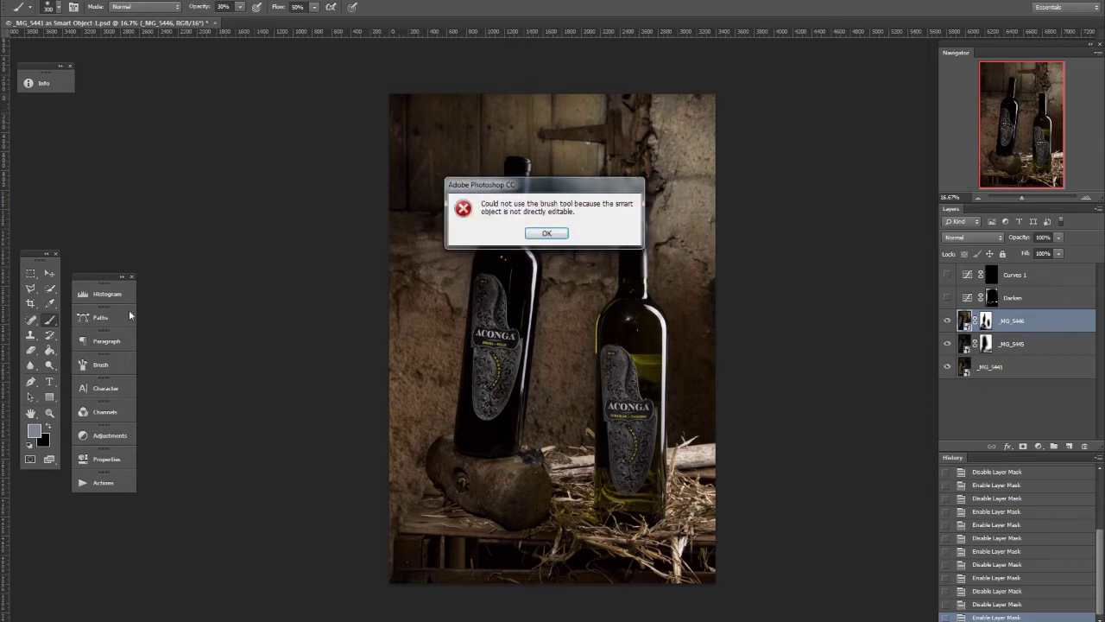
{"action": "left_click", "coordinate": [547, 234]}
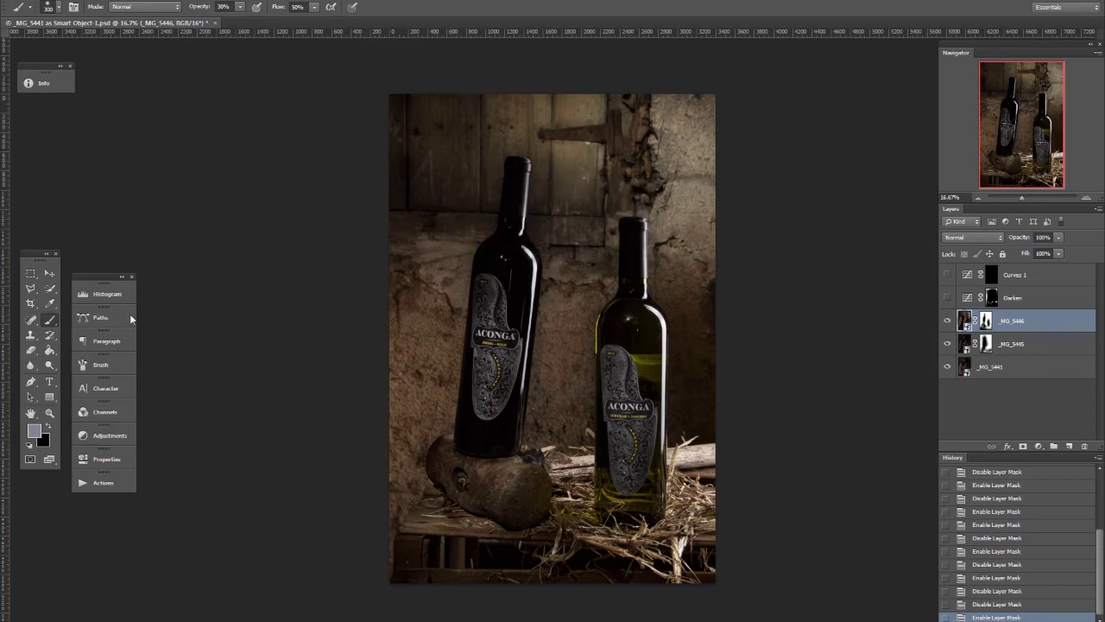
{"action": "left_click", "coordinate": [30, 413]}
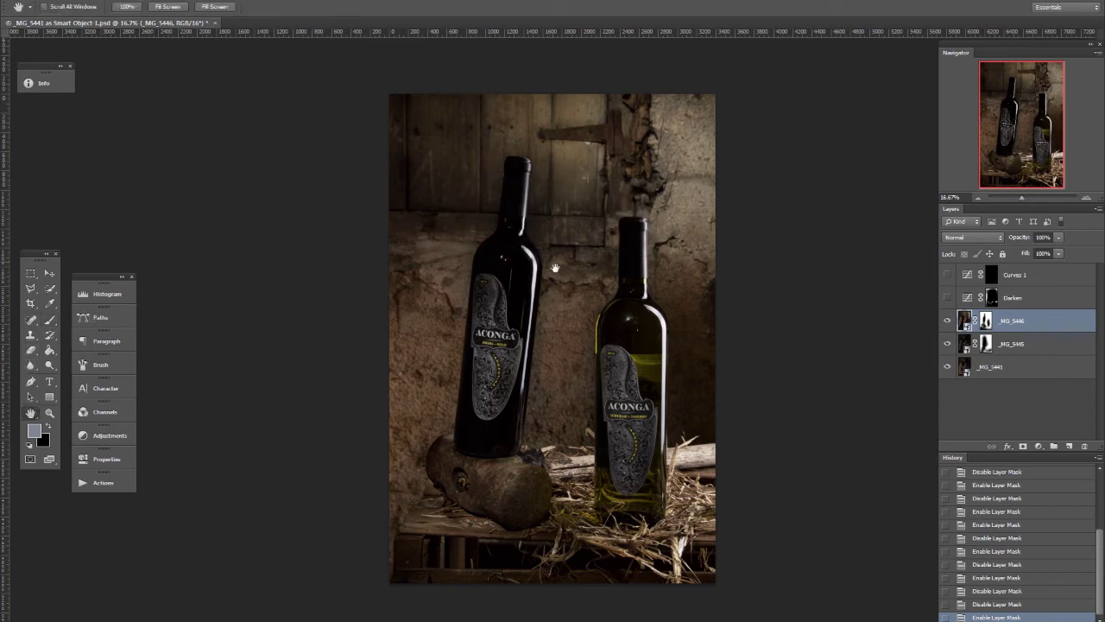
{"action": "left_click", "coordinate": [1016, 388]}
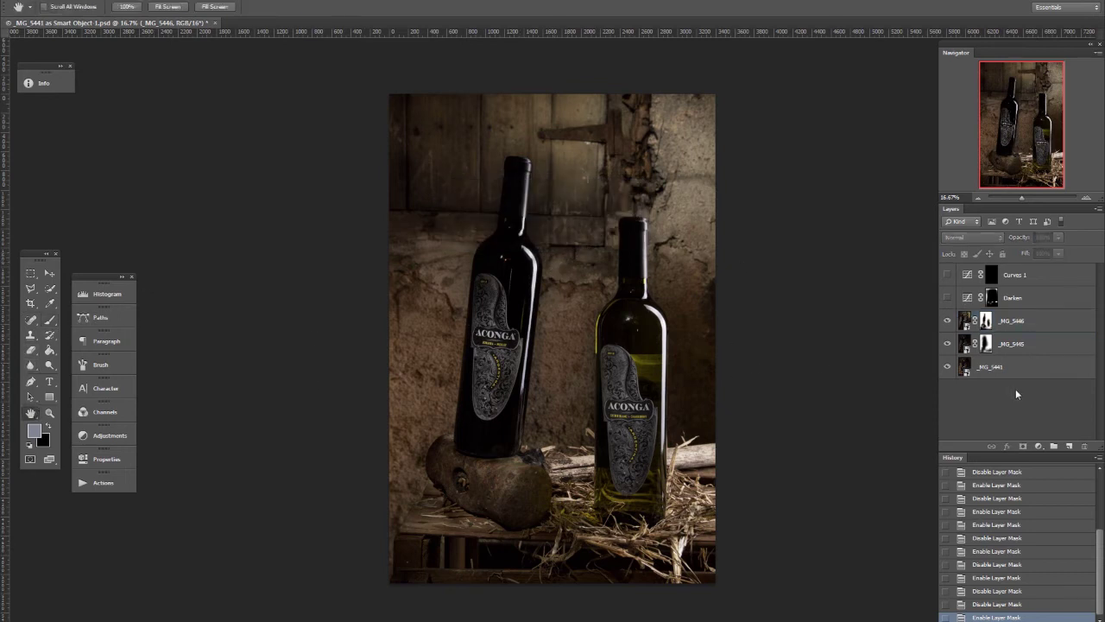
- Select the Darken layer and target its curves adjustment thumbnail rather than its mask
{"action": "left_click", "coordinate": [1064, 301]}
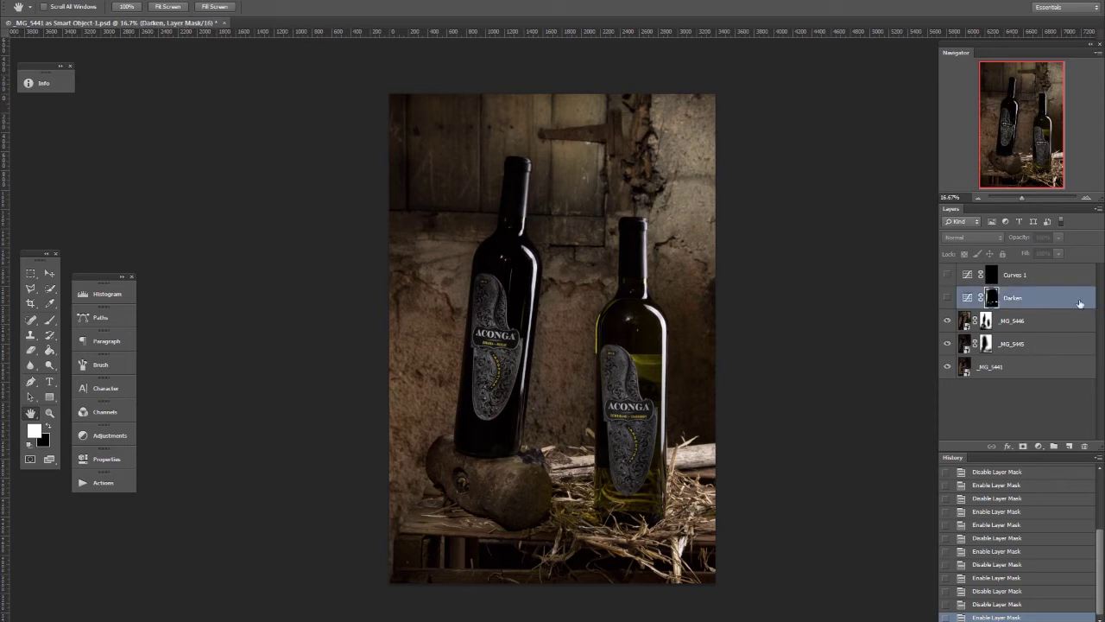
{"action": "left_click", "coordinate": [1061, 276]}
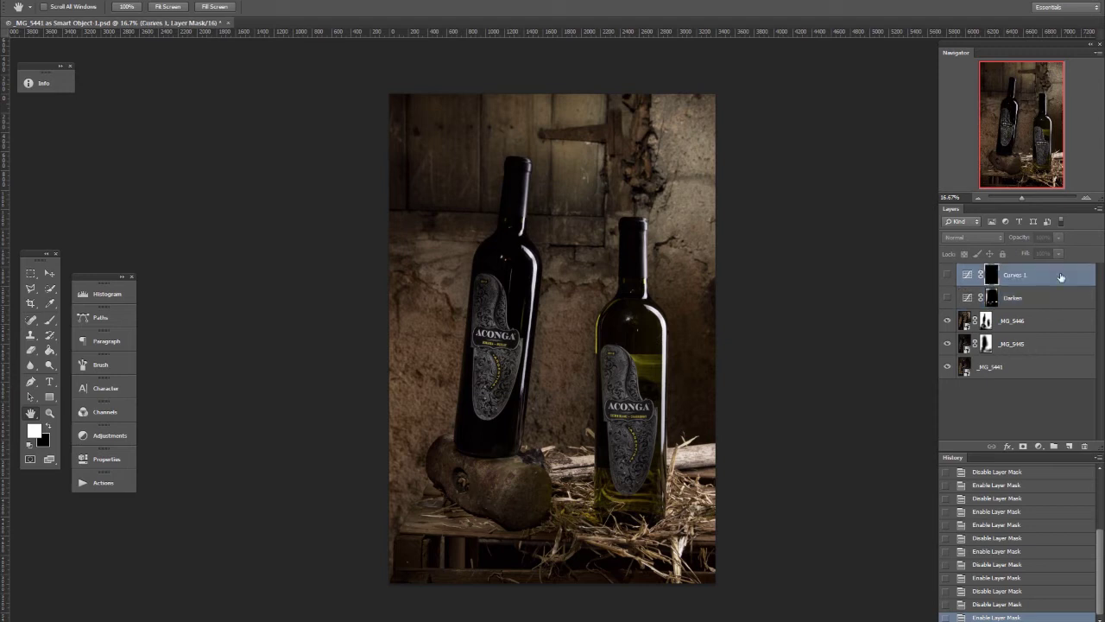
{"action": "left_click", "coordinate": [1064, 301]}
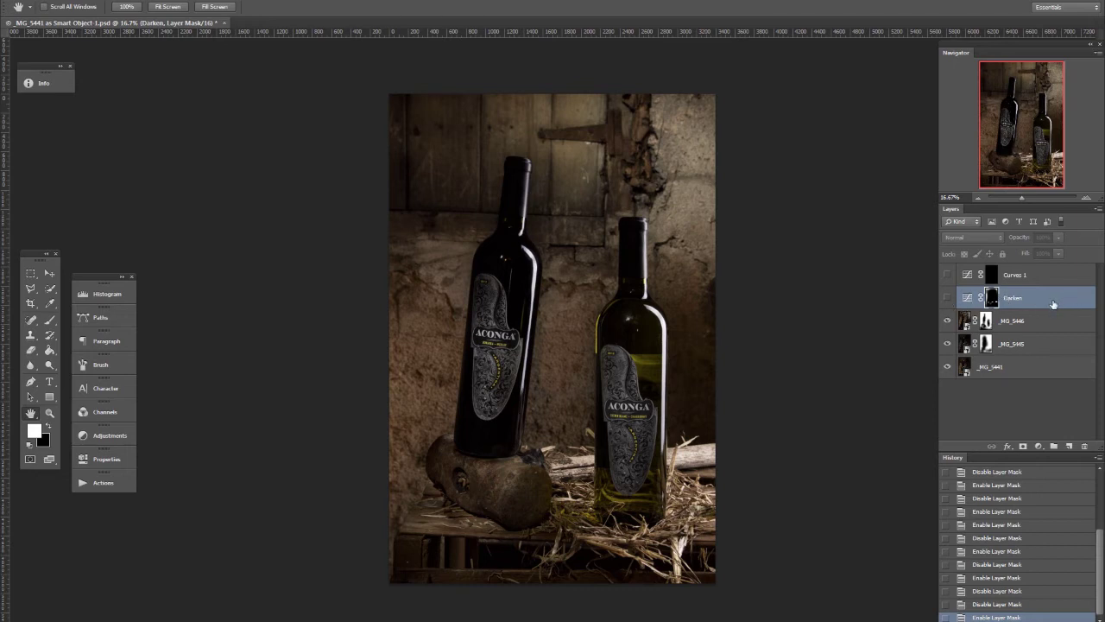
{"action": "left_click", "coordinate": [967, 297]}
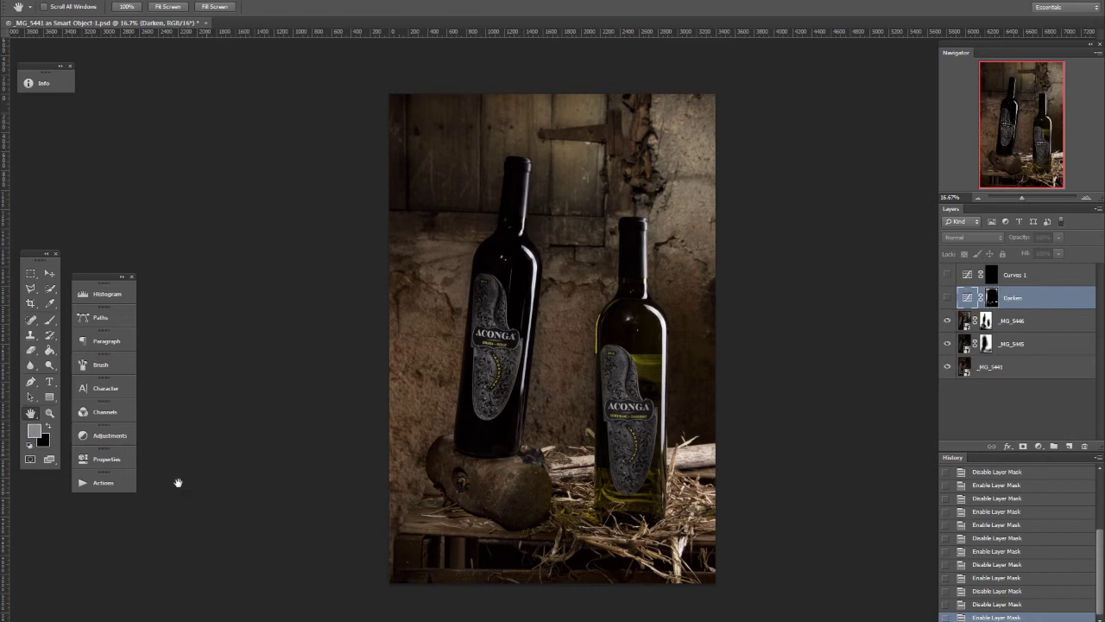
- Show the Darken curve settings and turn the layer on, toggling it to compare
{"action": "left_click", "coordinate": [104, 464]}
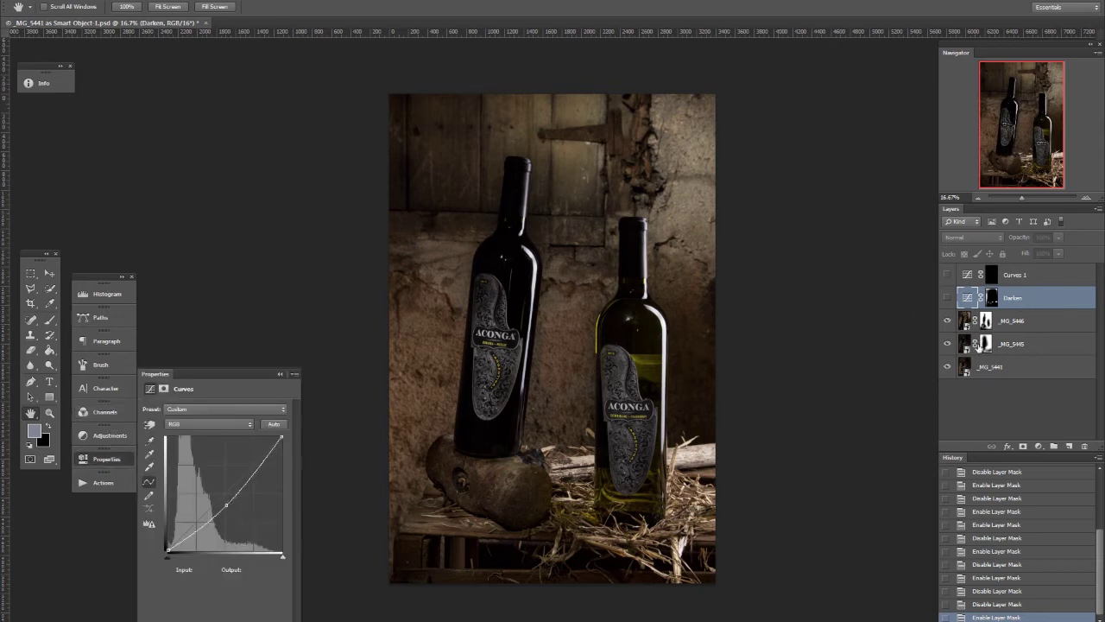
{"action": "left_click", "coordinate": [948, 298]}
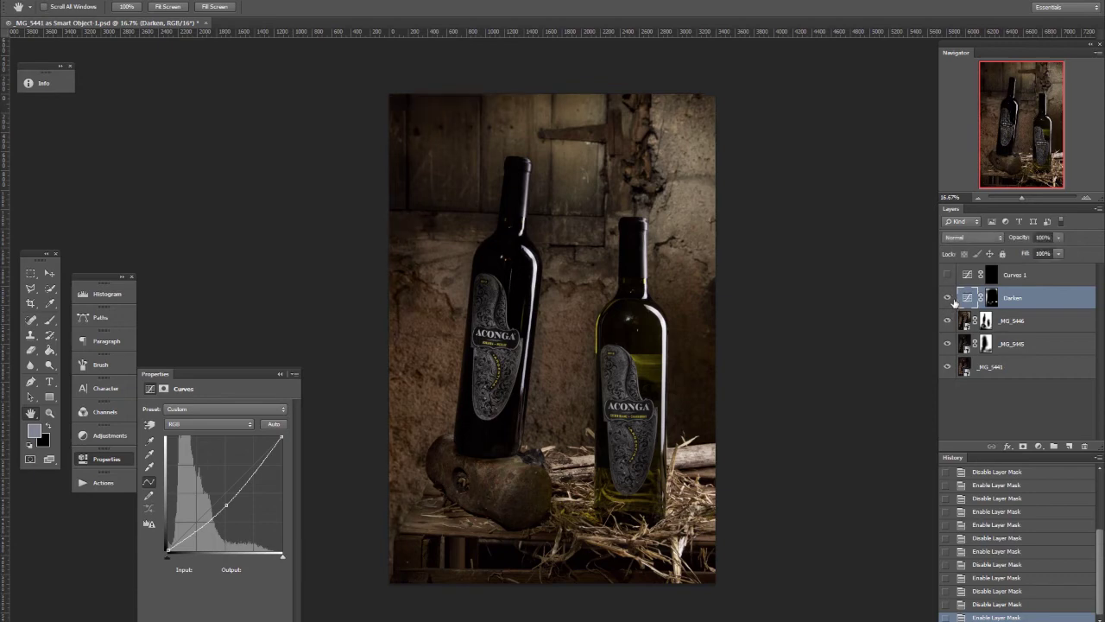
{"action": "left_click", "coordinate": [948, 298]}
{"action": "left_click", "coordinate": [949, 298]}
{"action": "left_click", "coordinate": [949, 298]}
{"action": "left_click", "coordinate": [949, 298]}
{"action": "left_click", "coordinate": [949, 298]}
{"action": "left_click", "coordinate": [950, 299]}
- Reselect Darken, compare it on and off again, and leave it visible with the adjustment targeted
{"action": "left_click", "coordinate": [1047, 407]}
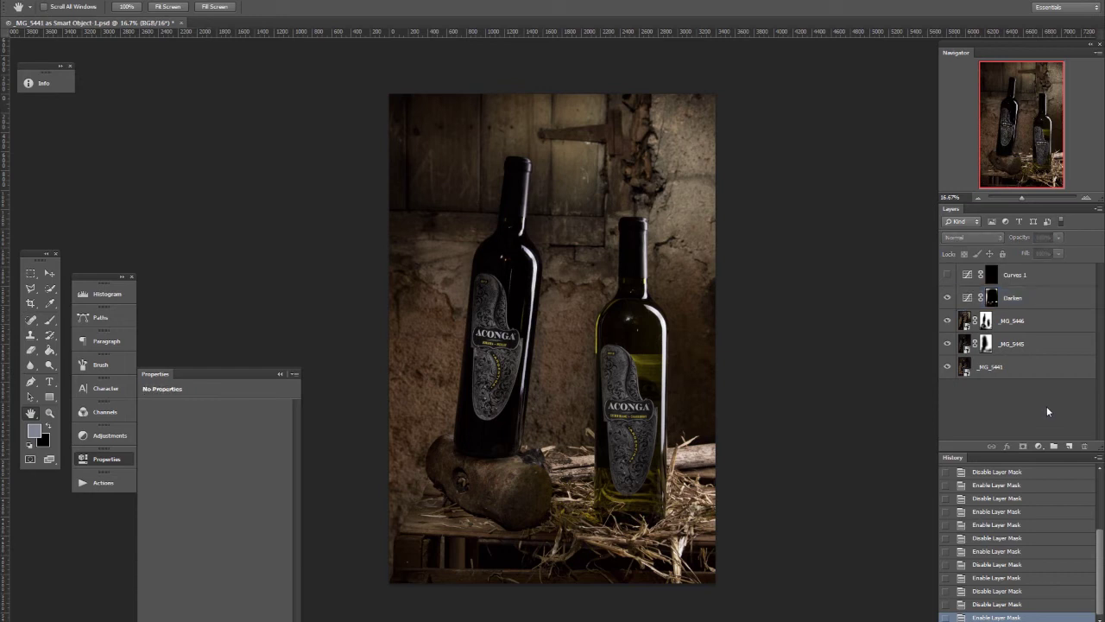
{"action": "left_click", "coordinate": [1055, 304]}
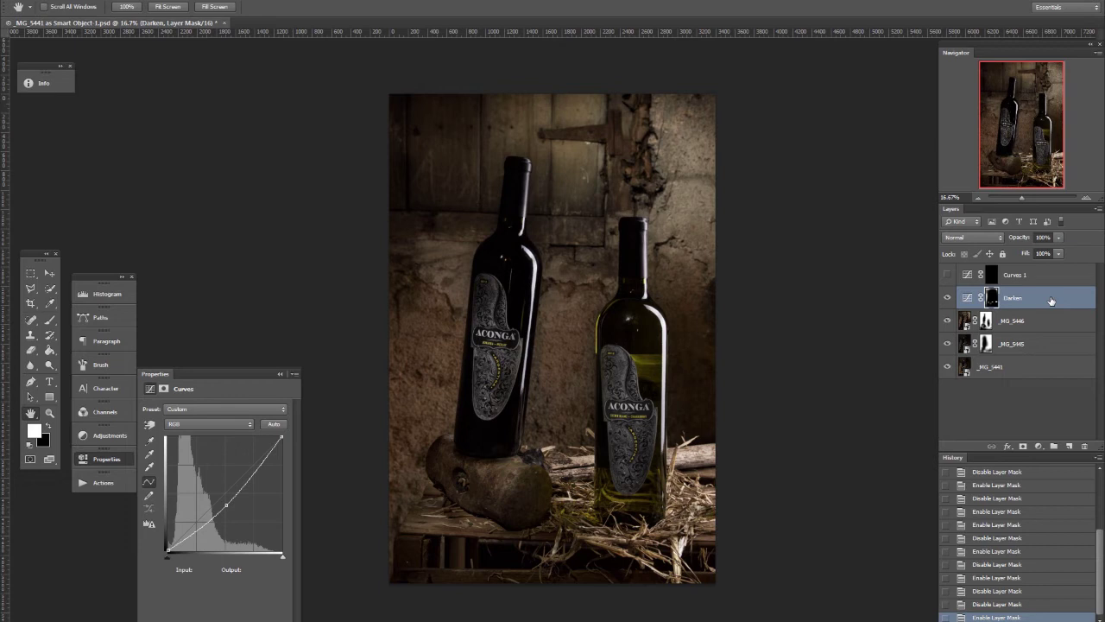
{"action": "left_click", "coordinate": [948, 299]}
{"action": "left_click", "coordinate": [948, 299]}
{"action": "left_click", "coordinate": [948, 298]}
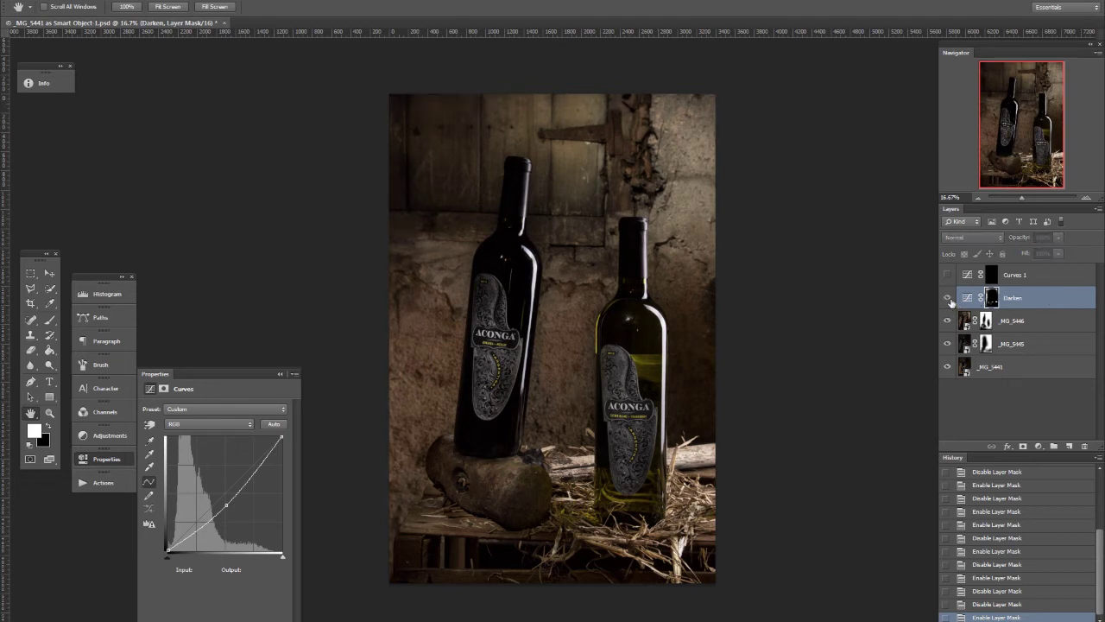
{"action": "left_click", "coordinate": [948, 299]}
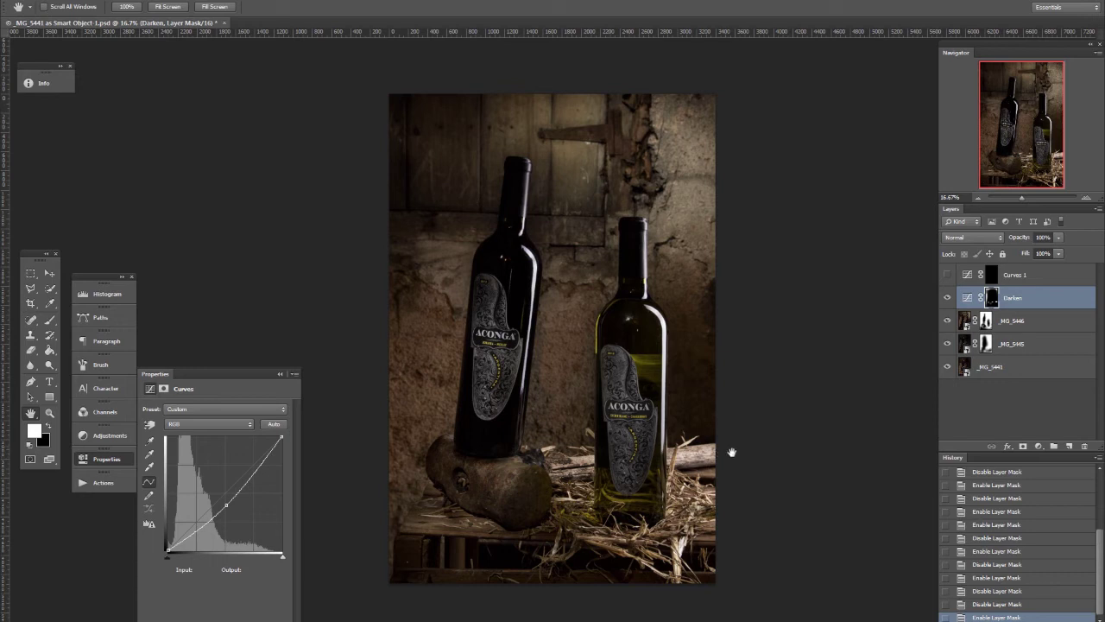
{"action": "left_click", "coordinate": [948, 298]}
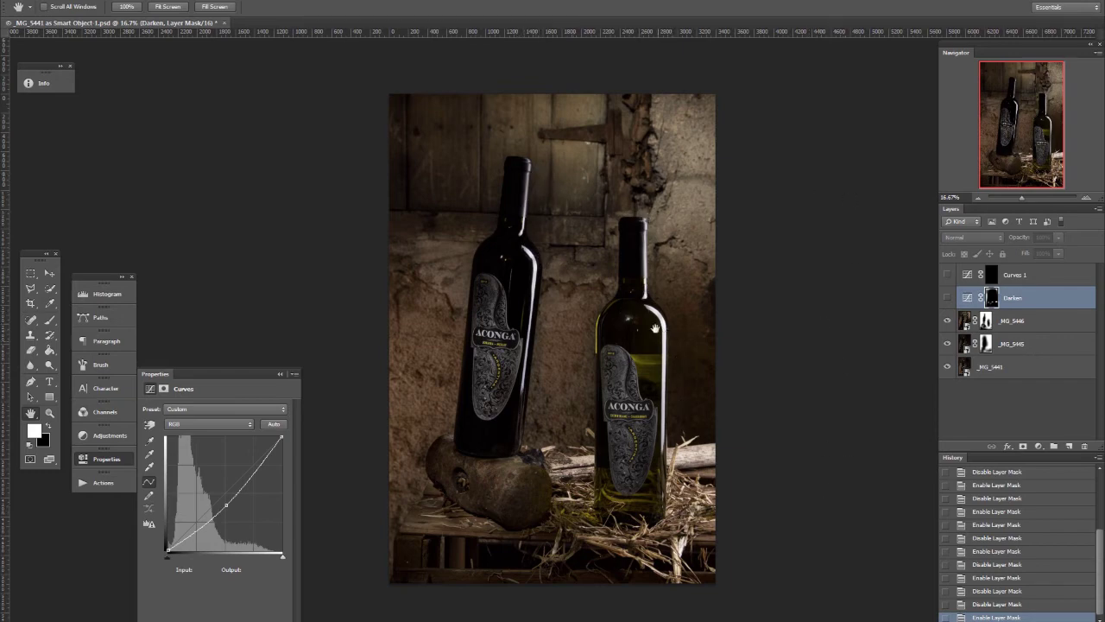
{"action": "left_click", "coordinate": [947, 297]}
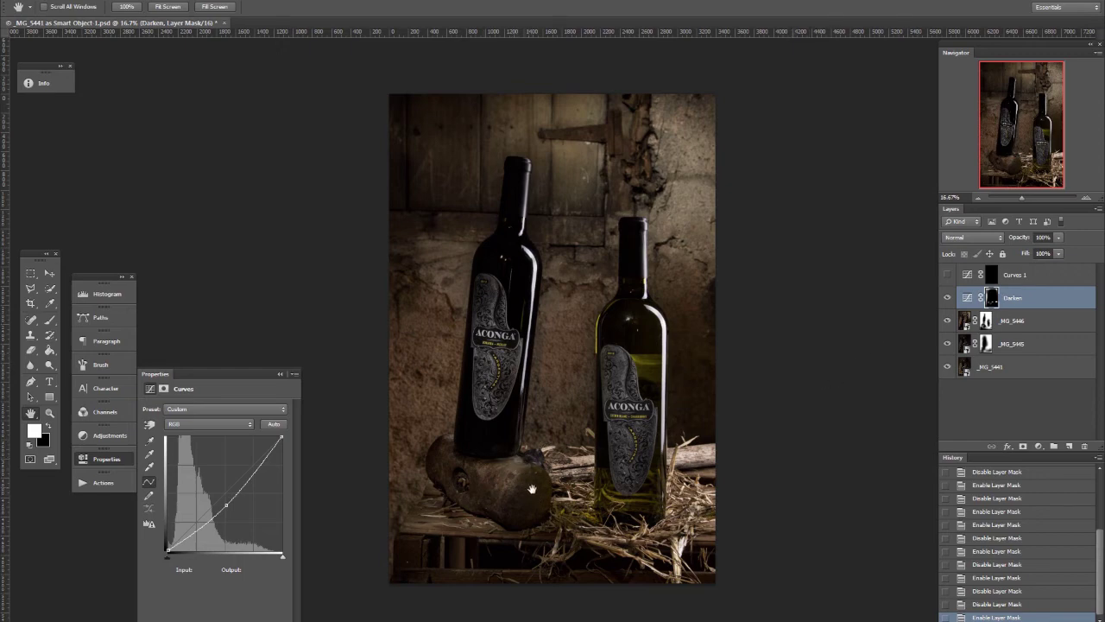
{"action": "left_click", "coordinate": [1054, 299]}
- Toggle the Darken layer off and on, then zoom to 165% on the bottle base and rocks
{"action": "left_click", "coordinate": [949, 298]}
{"action": "left_click", "coordinate": [949, 298]}
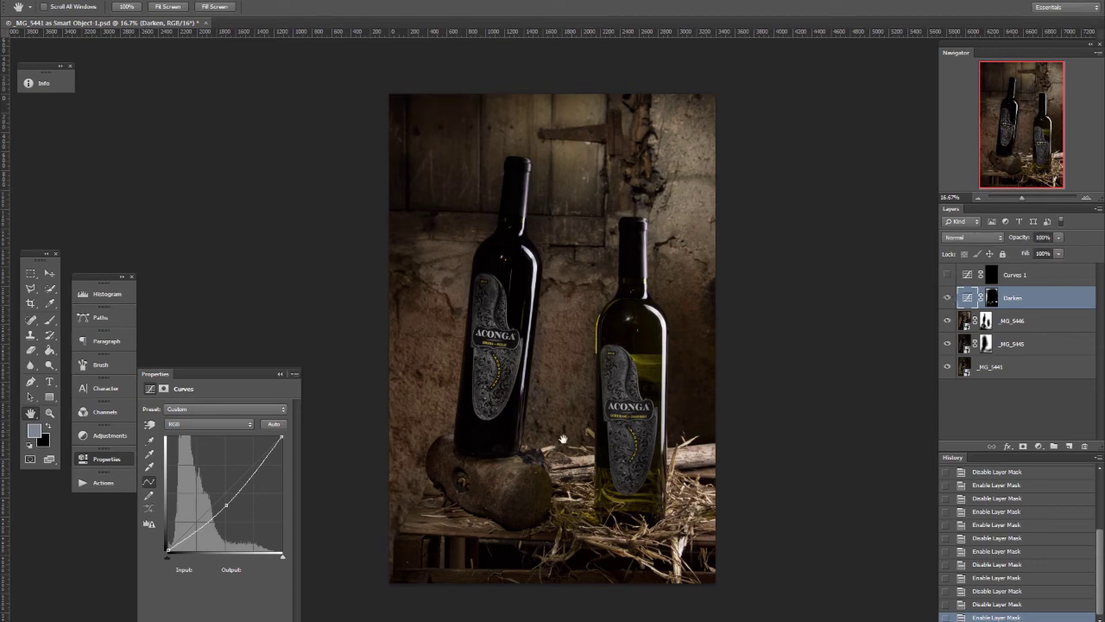
{"action": "left_click", "coordinate": [1040, 197]}
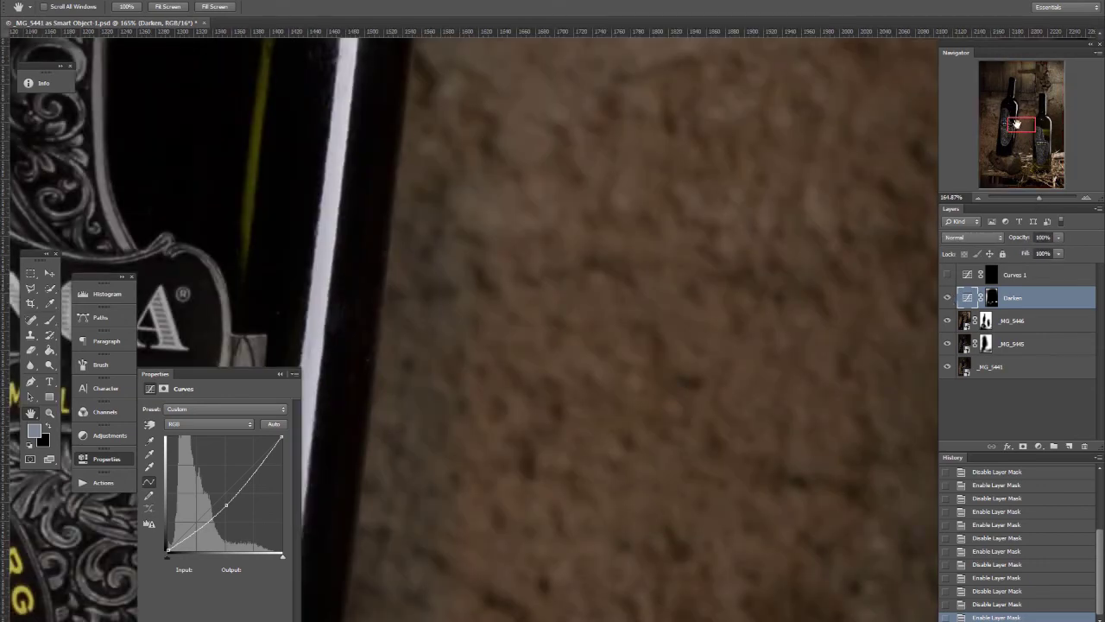
{"action": "left_click_drag", "start_coordinate": [1017, 124], "coordinate": [1012, 160]}
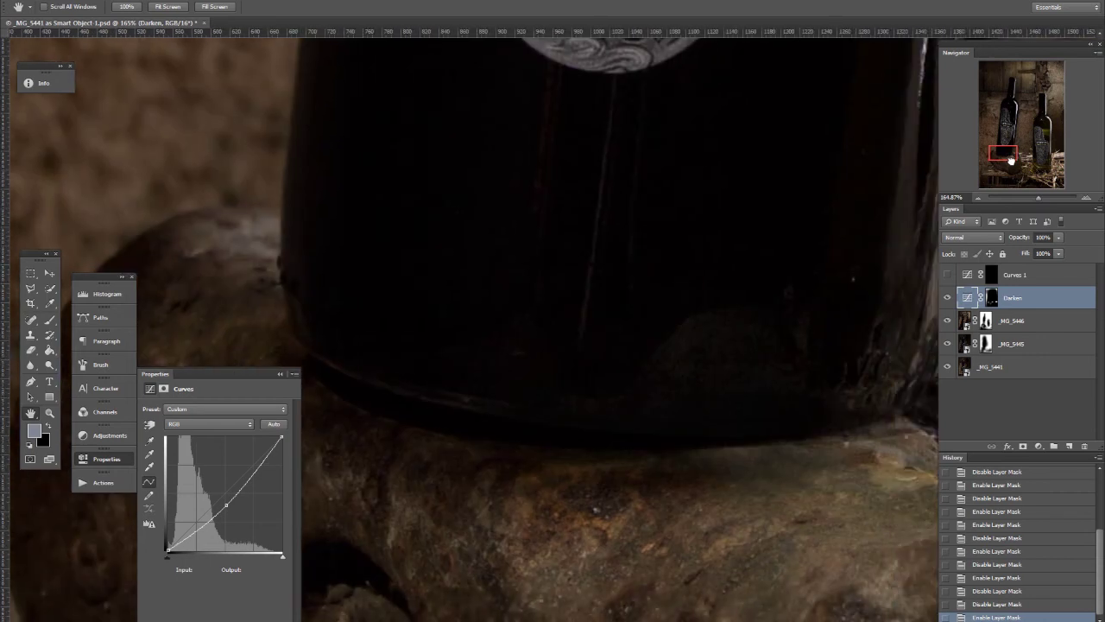
- Close the curve settings and toggle Darken to check its effect on the bottle base
{"action": "left_click", "coordinate": [117, 462]}
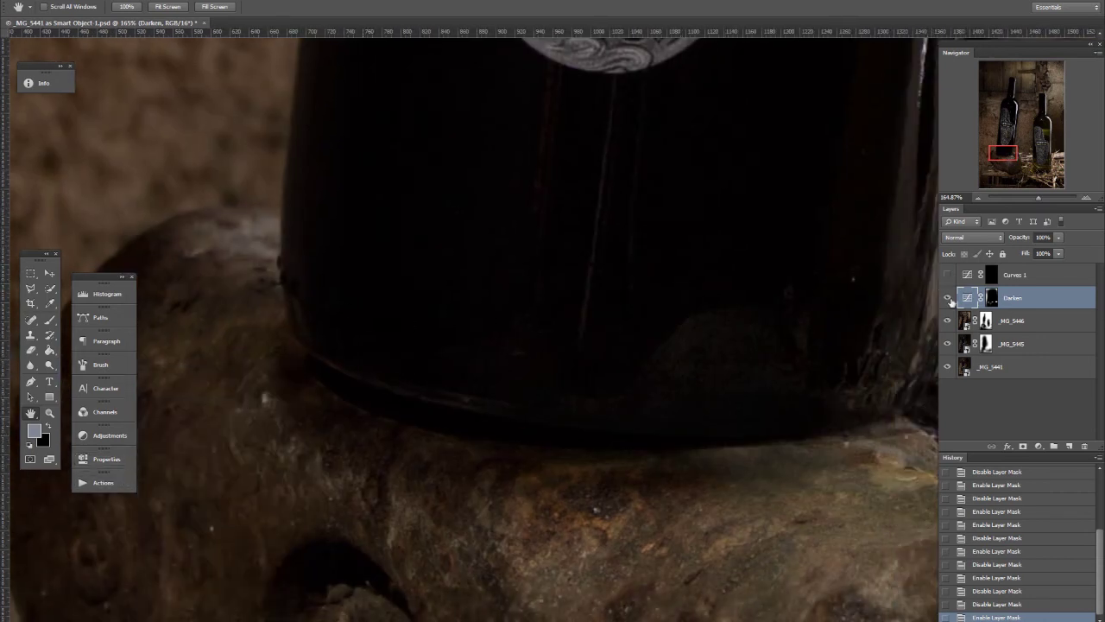
{"action": "left_click", "coordinate": [949, 298]}
{"action": "left_click", "coordinate": [947, 298]}
- Zoom out until the whole photo fits and leave the Darken layer hidden
{"action": "left_click_drag", "start_coordinate": [983, 198], "coordinate": [1022, 200]}
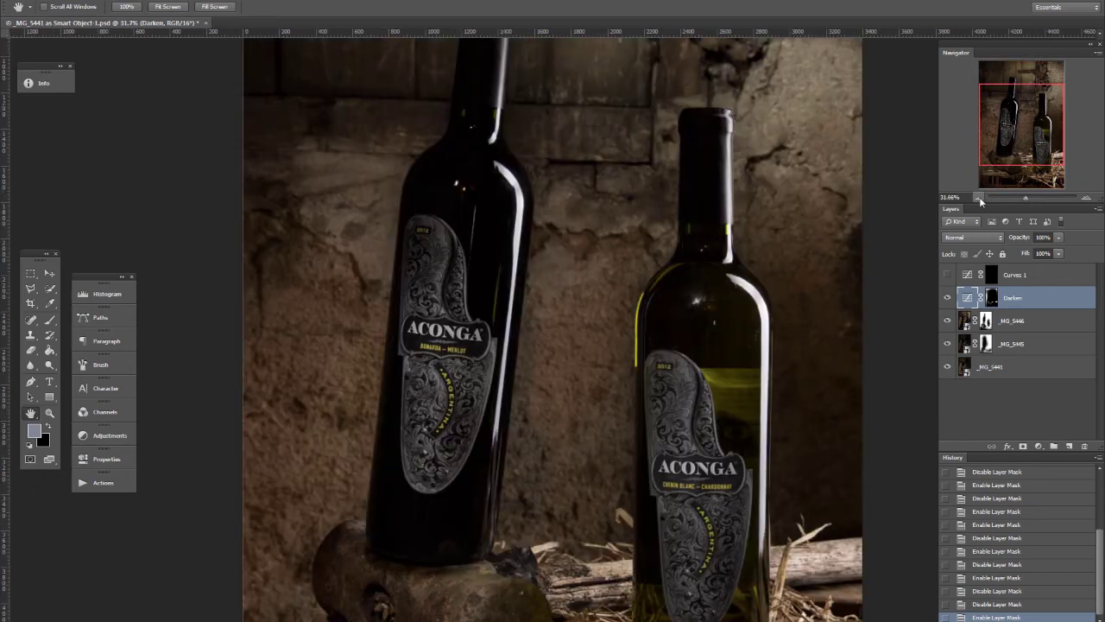
{"action": "left_click", "coordinate": [978, 198]}
{"action": "left_click", "coordinate": [978, 198]}
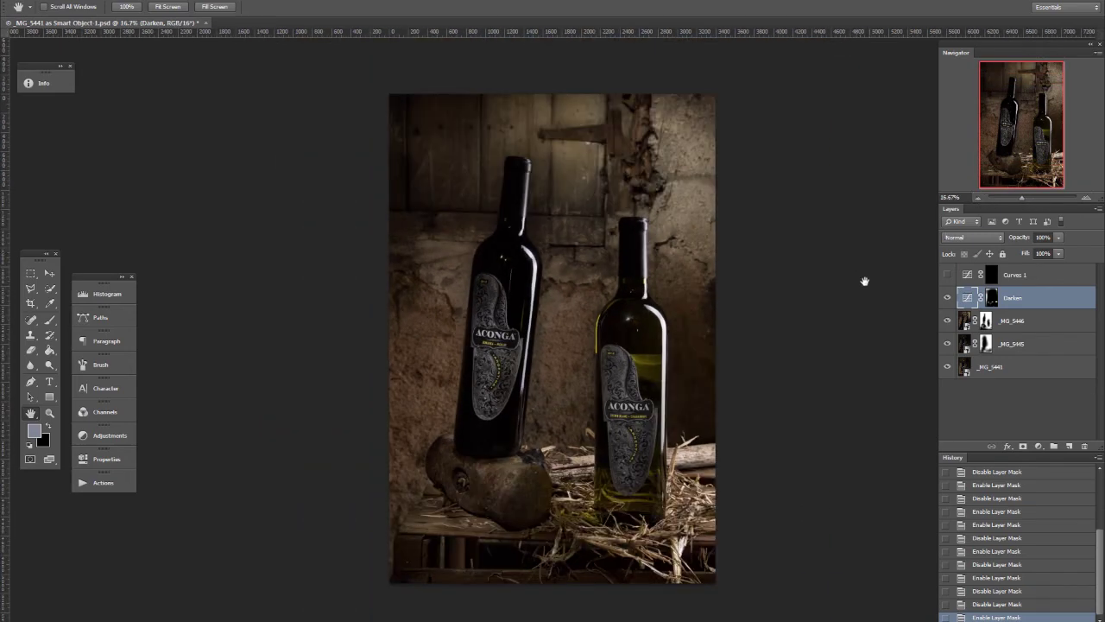
{"action": "left_click", "coordinate": [949, 299]}
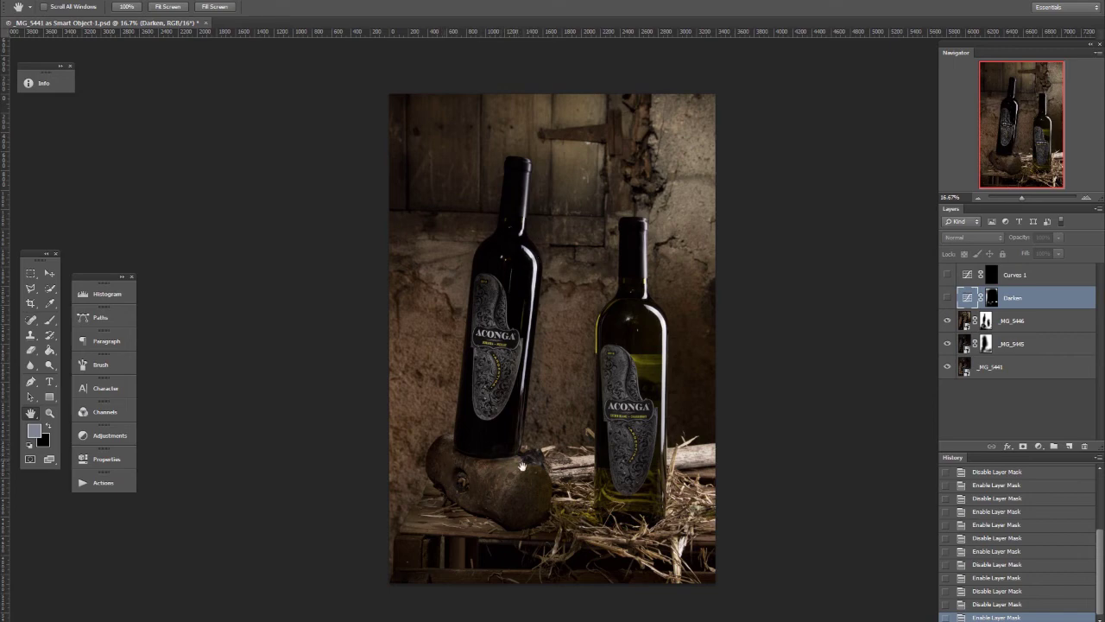
- Select the Darken layer, make it visible to darken the edges, then select Curves 1
{"action": "left_click", "coordinate": [1037, 404]}
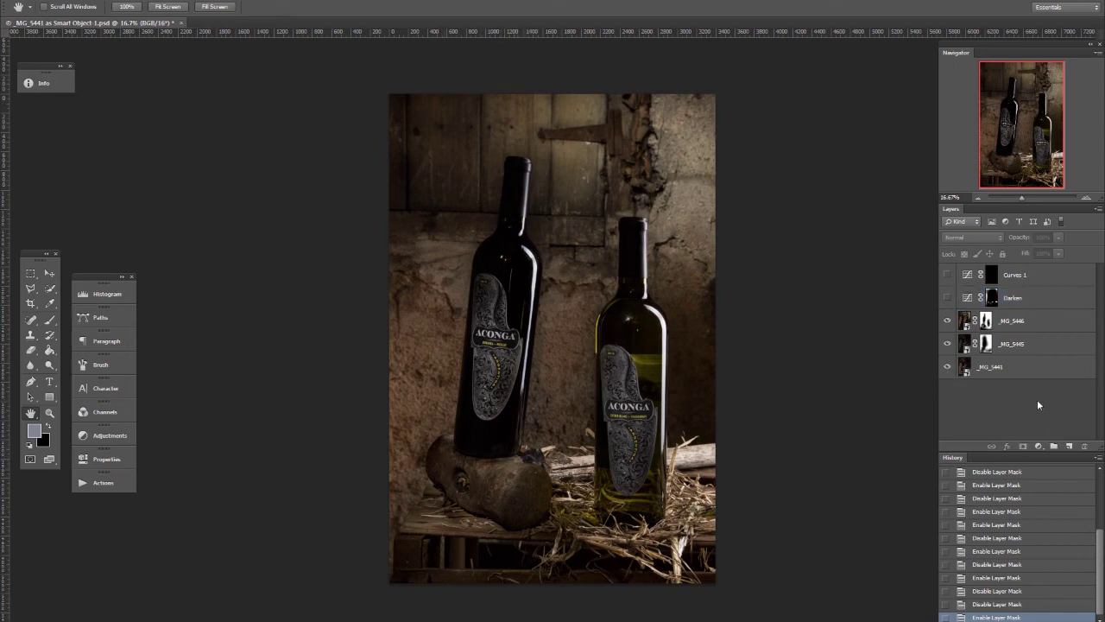
{"action": "left_click", "coordinate": [1079, 302]}
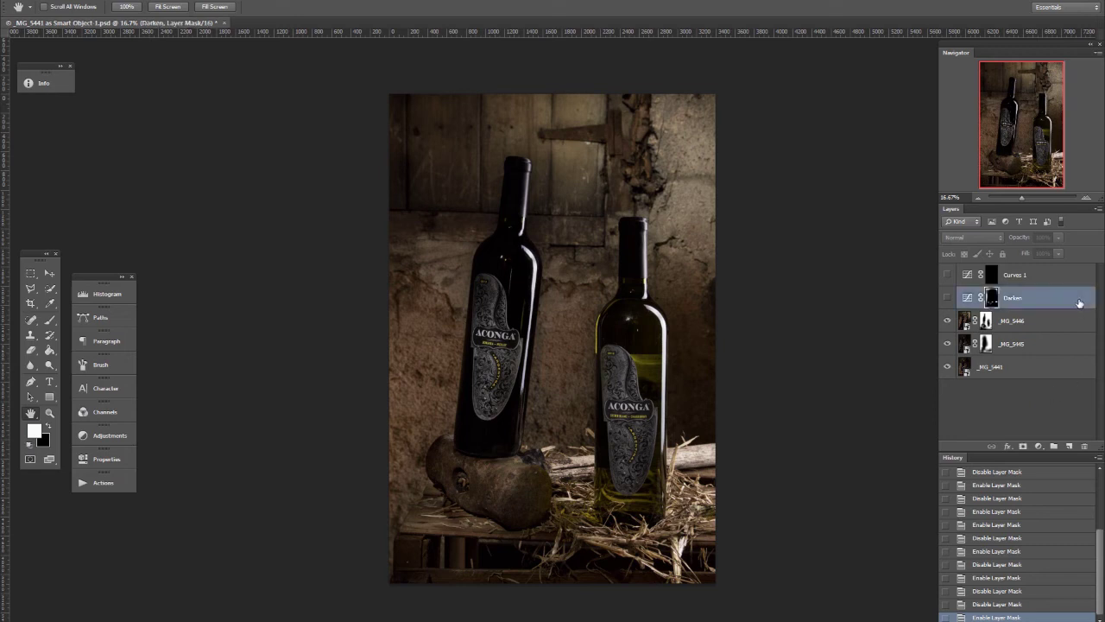
{"action": "left_click", "coordinate": [947, 297]}
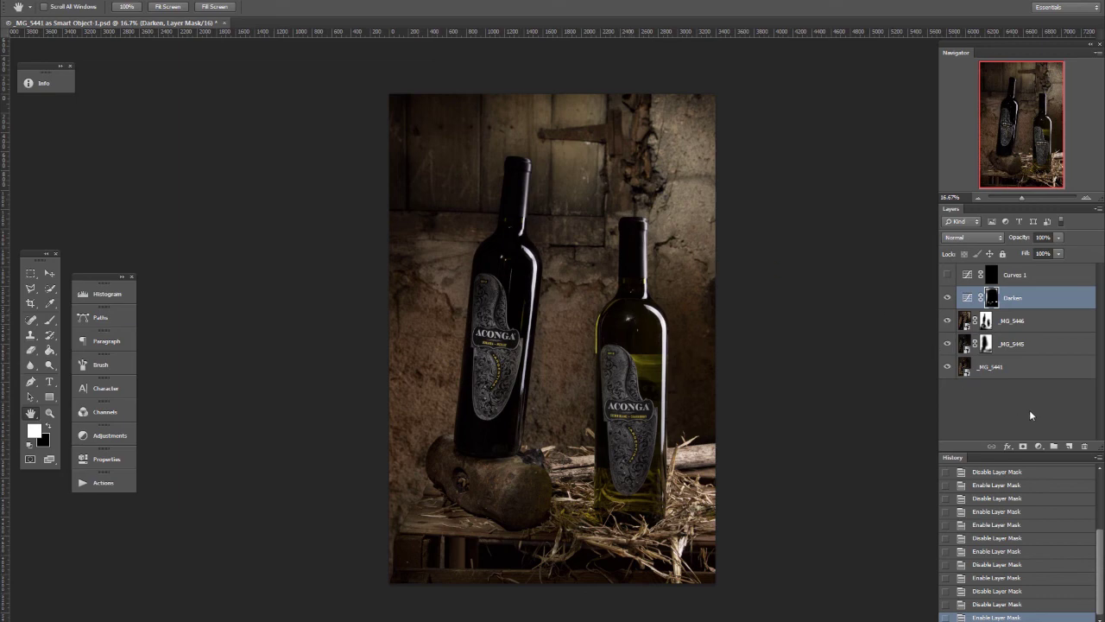
{"action": "left_click", "coordinate": [1062, 275]}
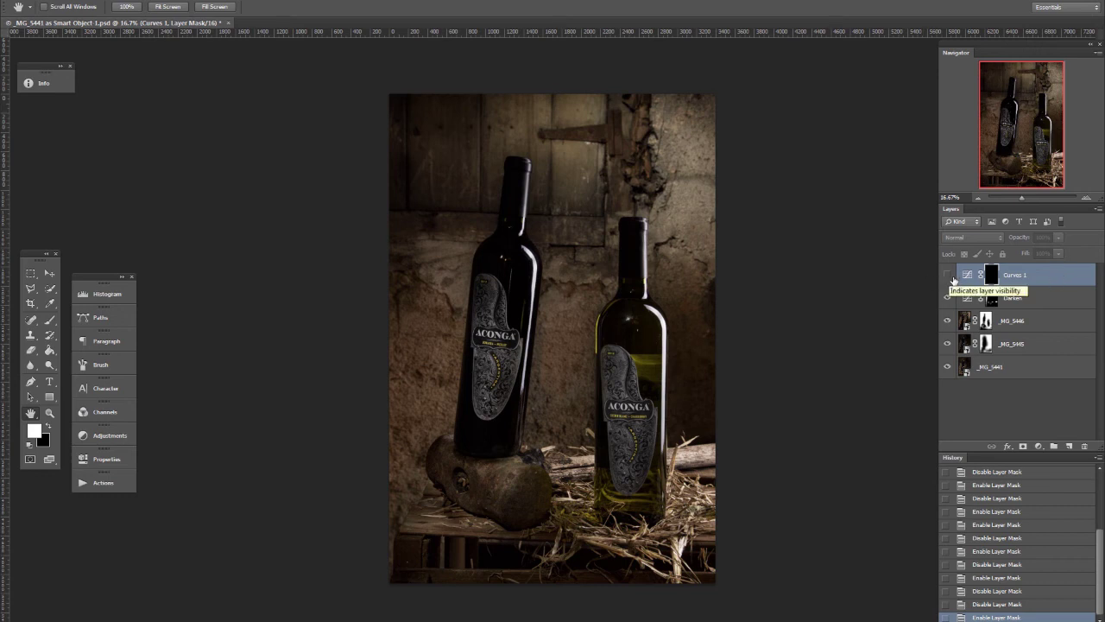
- Show Curves 1, zoom in on the bottle base, and hide Curves 1 and Darken to compare
{"action": "left_click", "coordinate": [949, 276]}
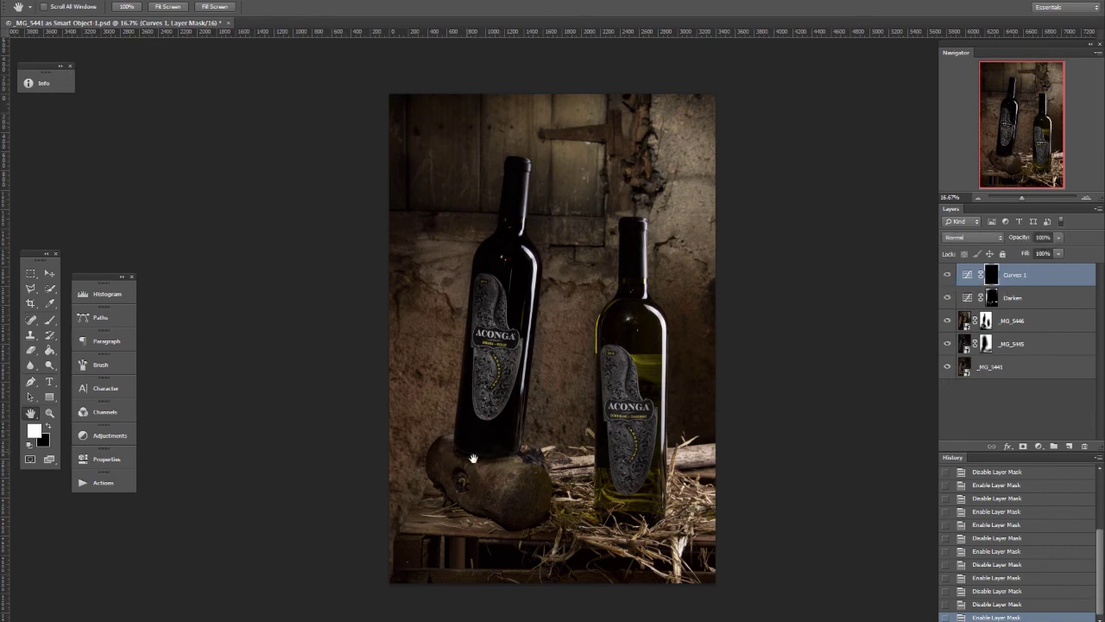
{"action": "left_click", "coordinate": [1034, 198]}
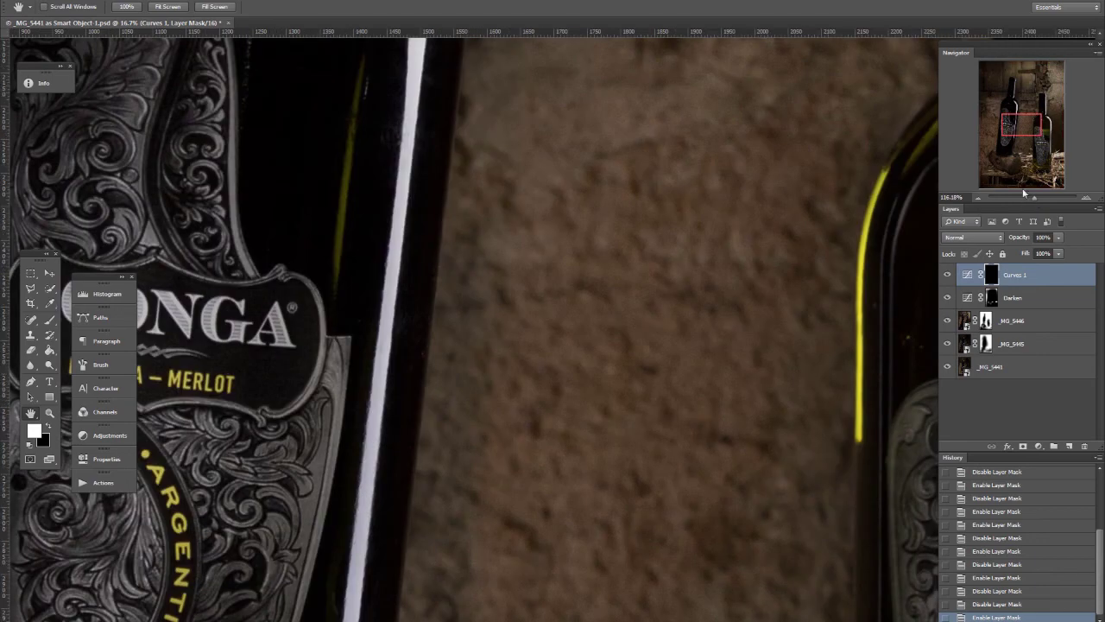
{"action": "left_click_drag", "start_coordinate": [1021, 140], "coordinate": [1008, 162]}
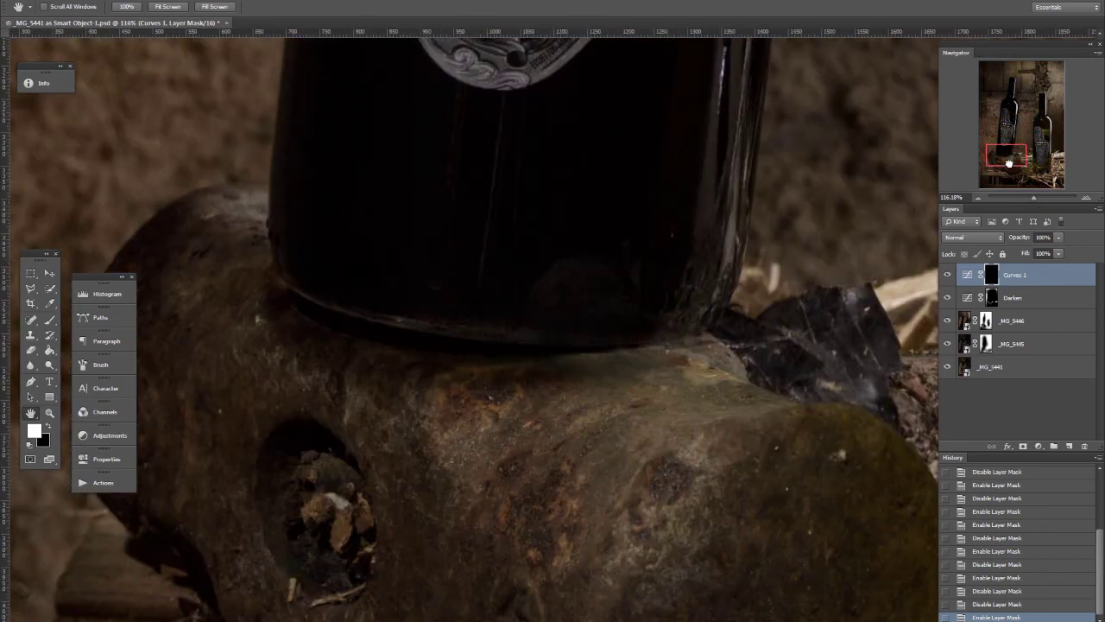
{"action": "left_click", "coordinate": [947, 274]}
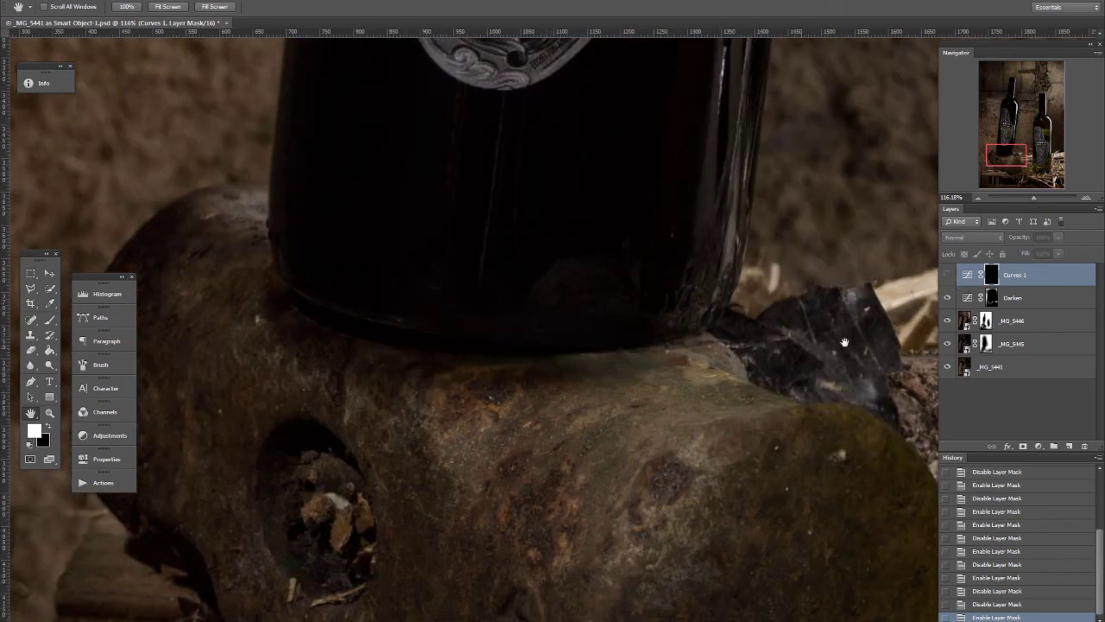
{"action": "left_click", "coordinate": [948, 300]}
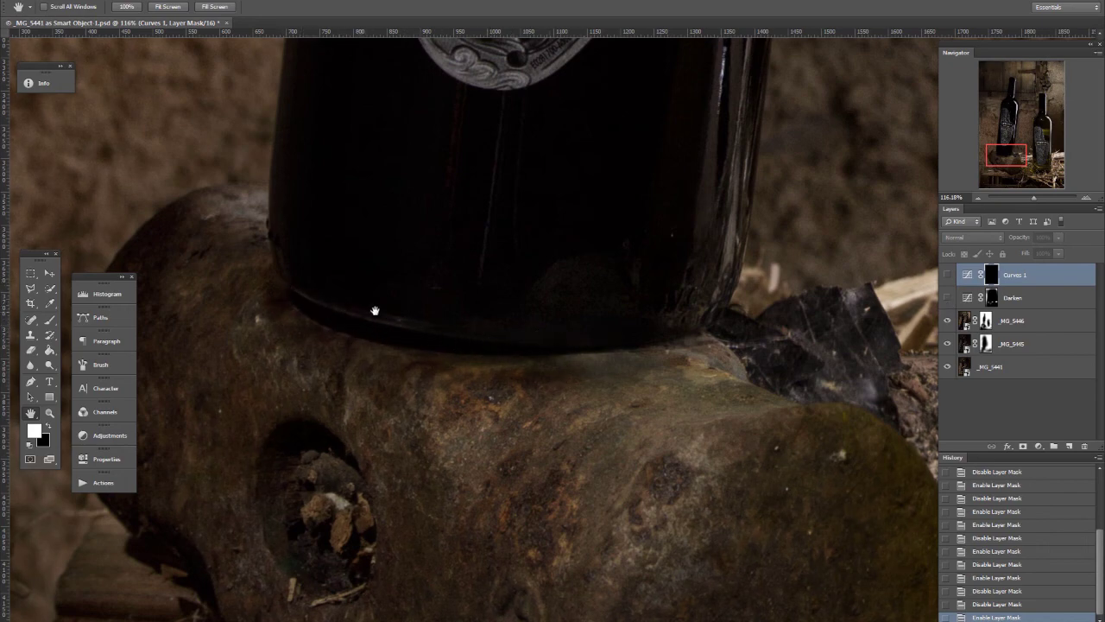
- Show the Darken and Curves 1 layers again, brightening the bottle rim
{"action": "left_click", "coordinate": [1050, 413]}
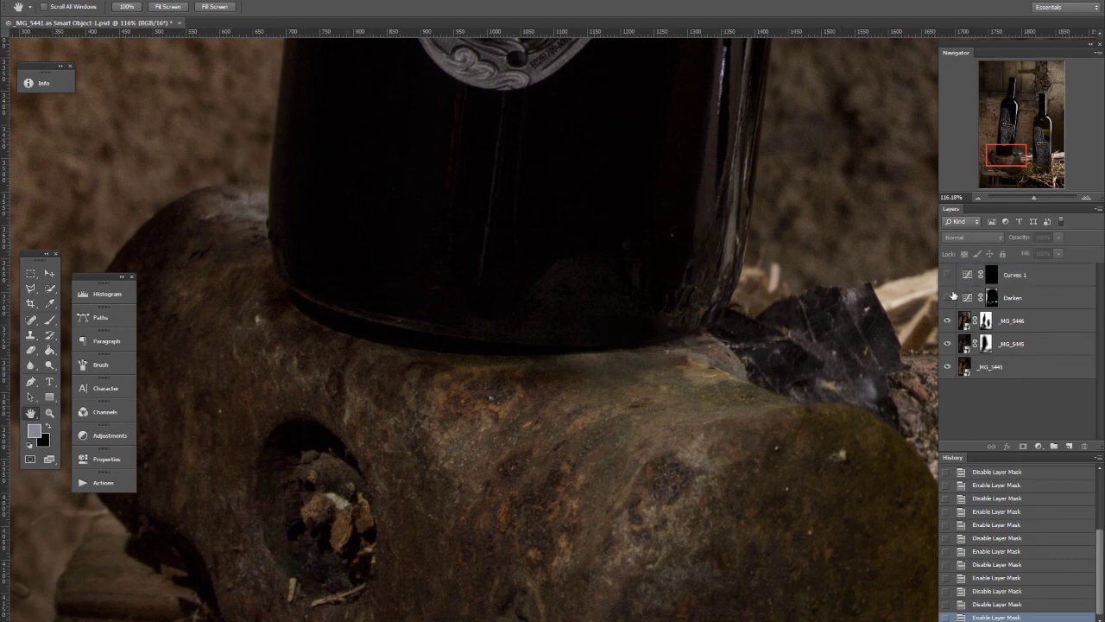
{"action": "left_click", "coordinate": [949, 299]}
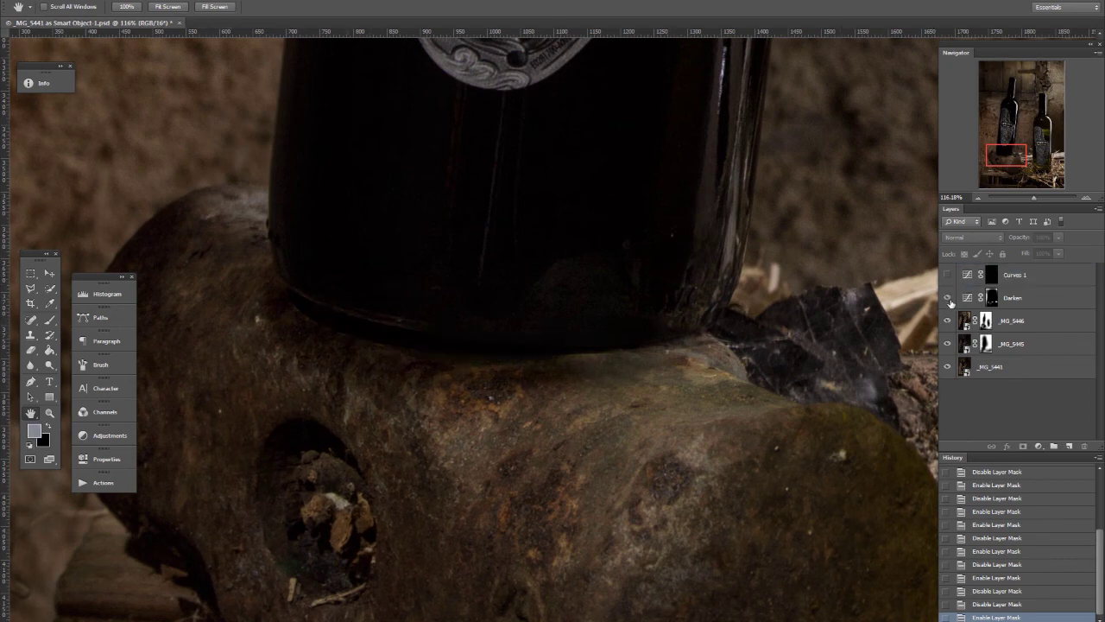
{"action": "left_click", "coordinate": [1006, 300]}
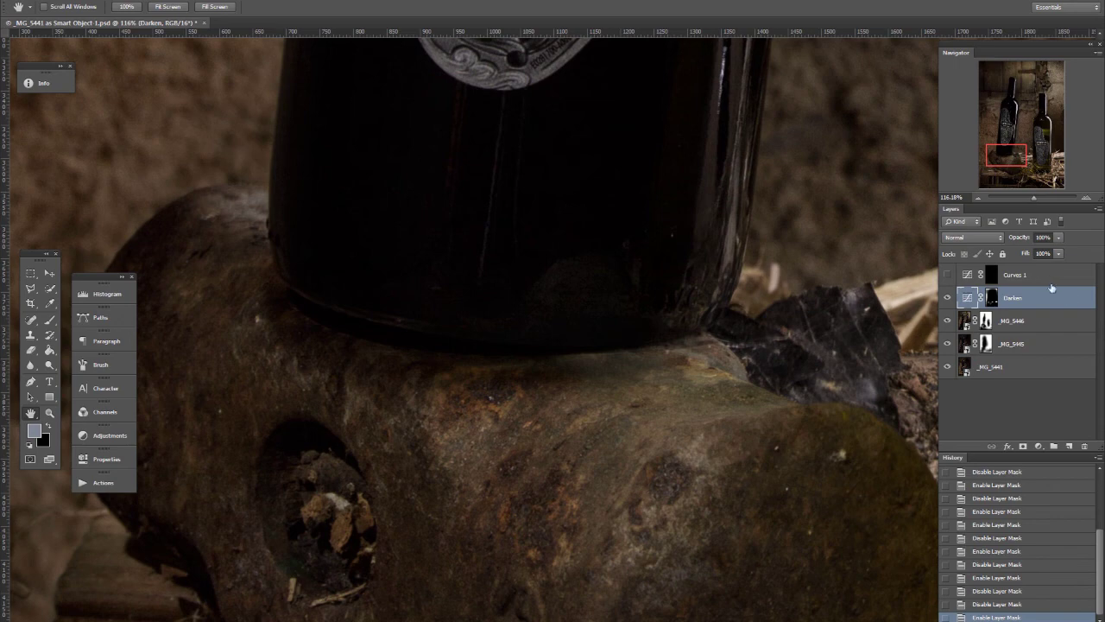
{"action": "left_click", "coordinate": [1054, 280]}
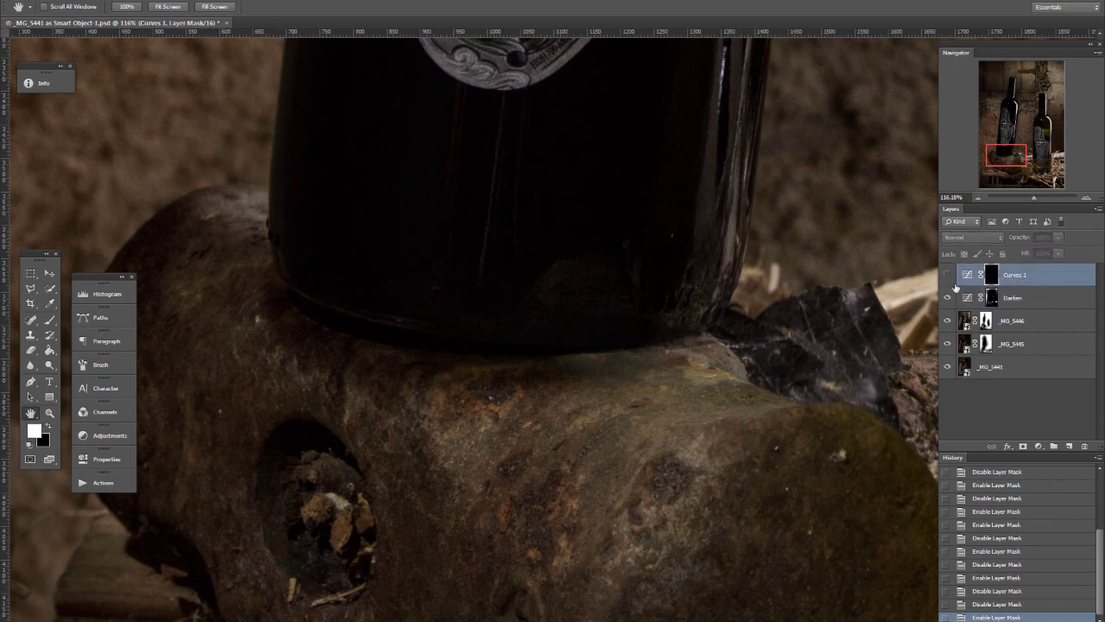
{"action": "left_click", "coordinate": [949, 275]}
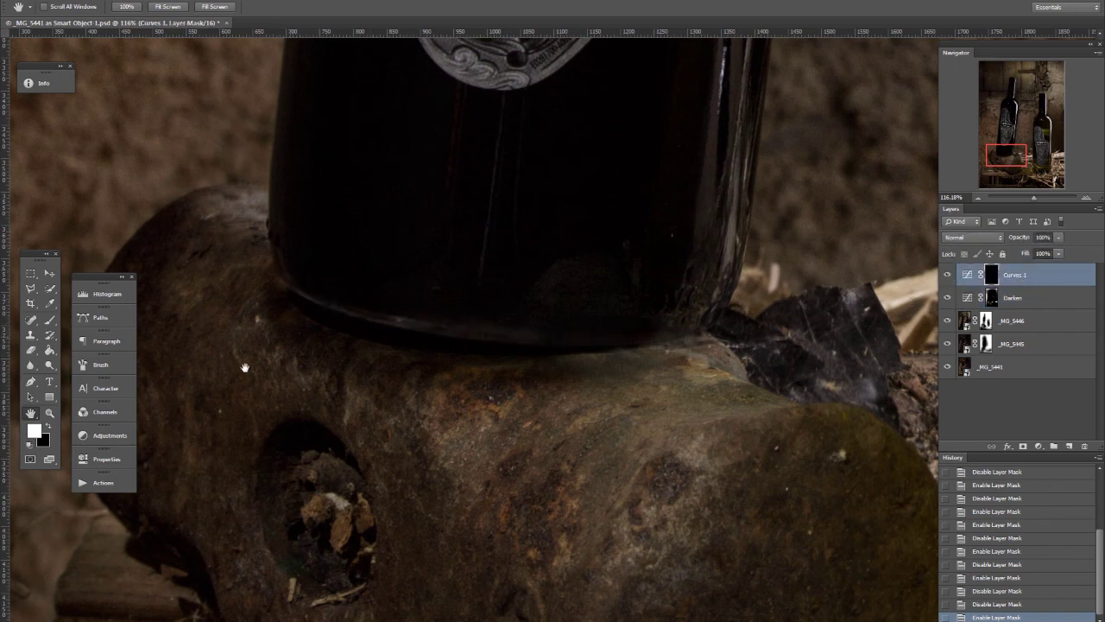
- Target the Curves 1 adjustment instead of its mask and zoom out to the whole composite
{"action": "left_click", "coordinate": [95, 459]}
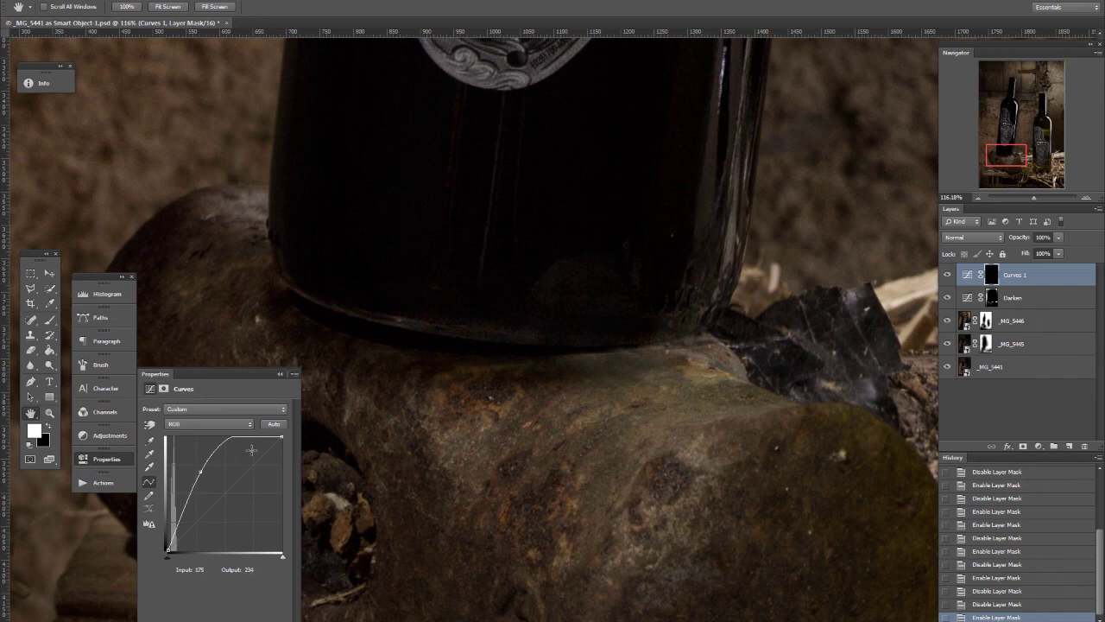
{"action": "left_click", "coordinate": [92, 462]}
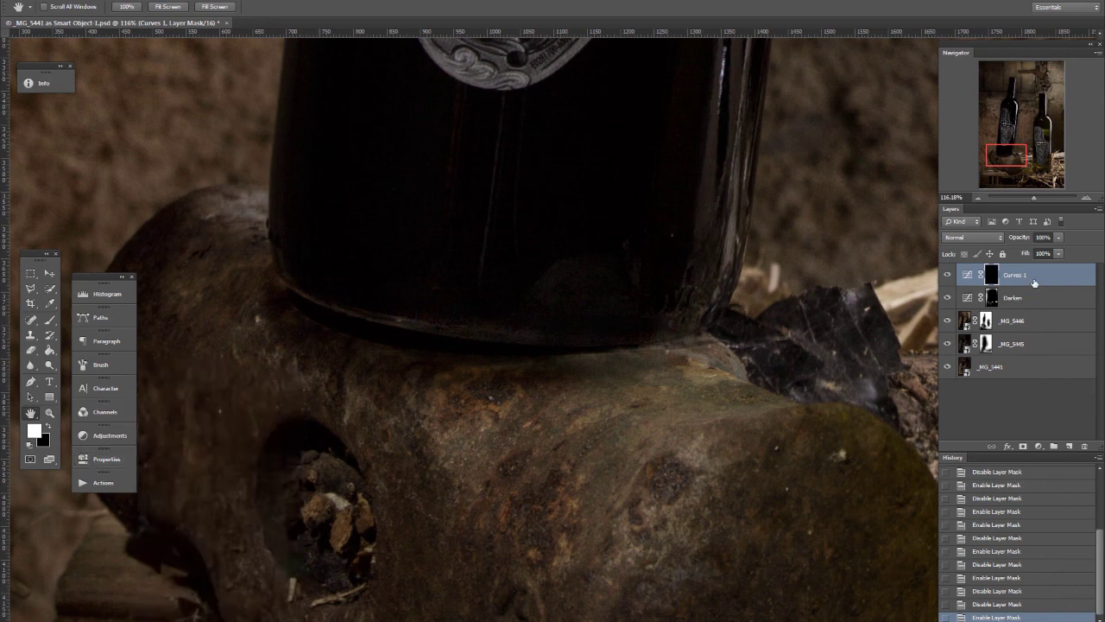
{"action": "key", "text": "ctrl+2"}
{"action": "left_click", "coordinate": [977, 196]}
{"action": "left_click", "coordinate": [978, 196]}
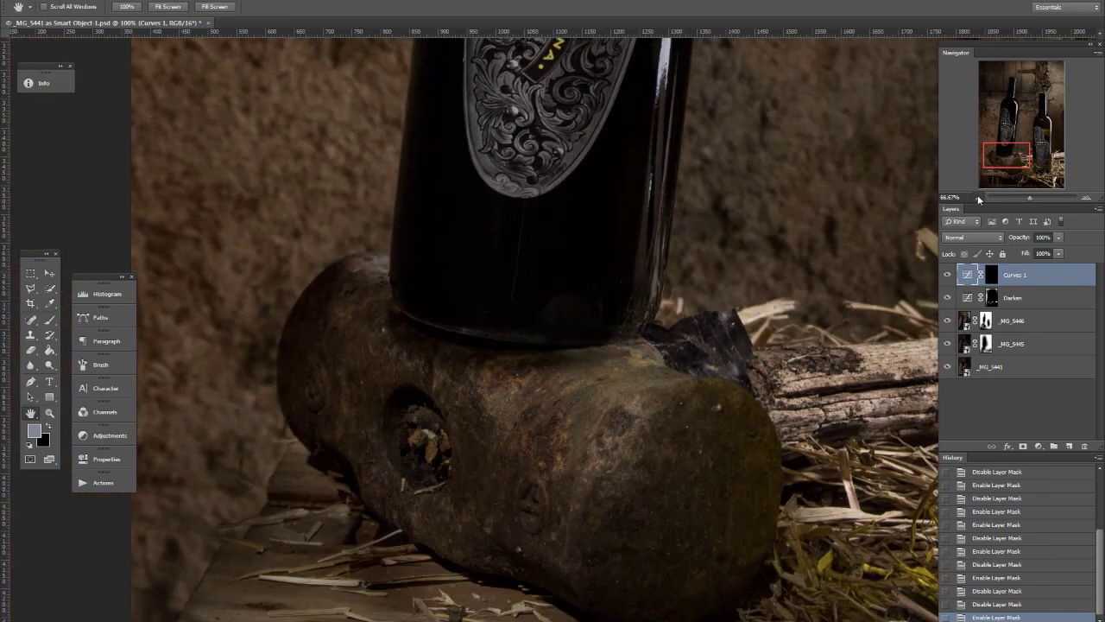
{"action": "left_click", "coordinate": [977, 196]}
{"action": "left_click", "coordinate": [977, 196]}
{"action": "left_click", "coordinate": [978, 196]}
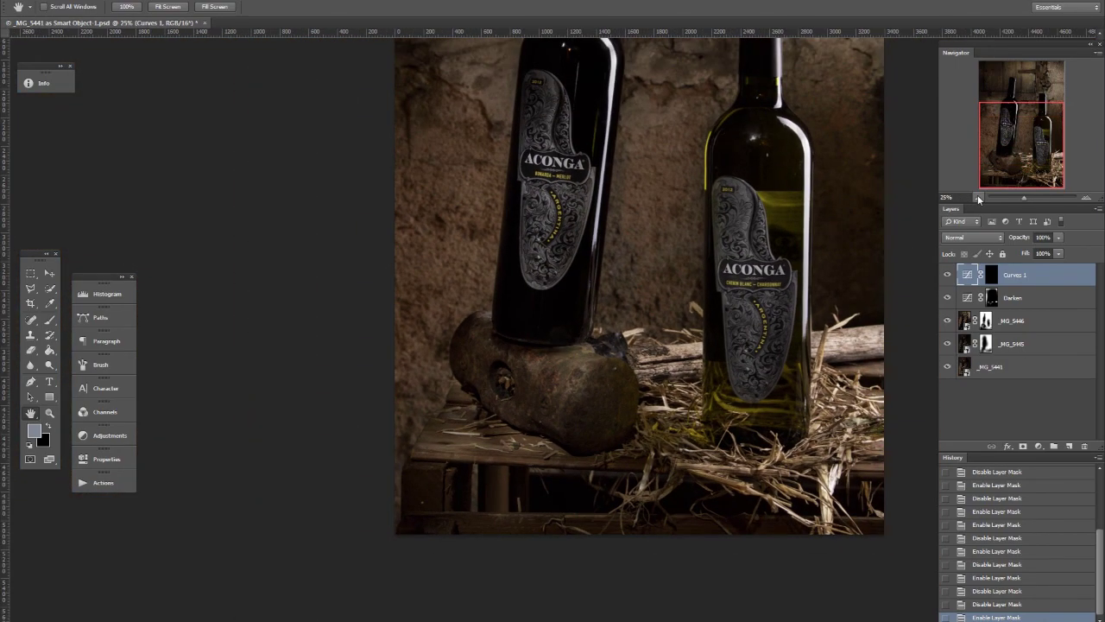
{"action": "left_click", "coordinate": [977, 196]}
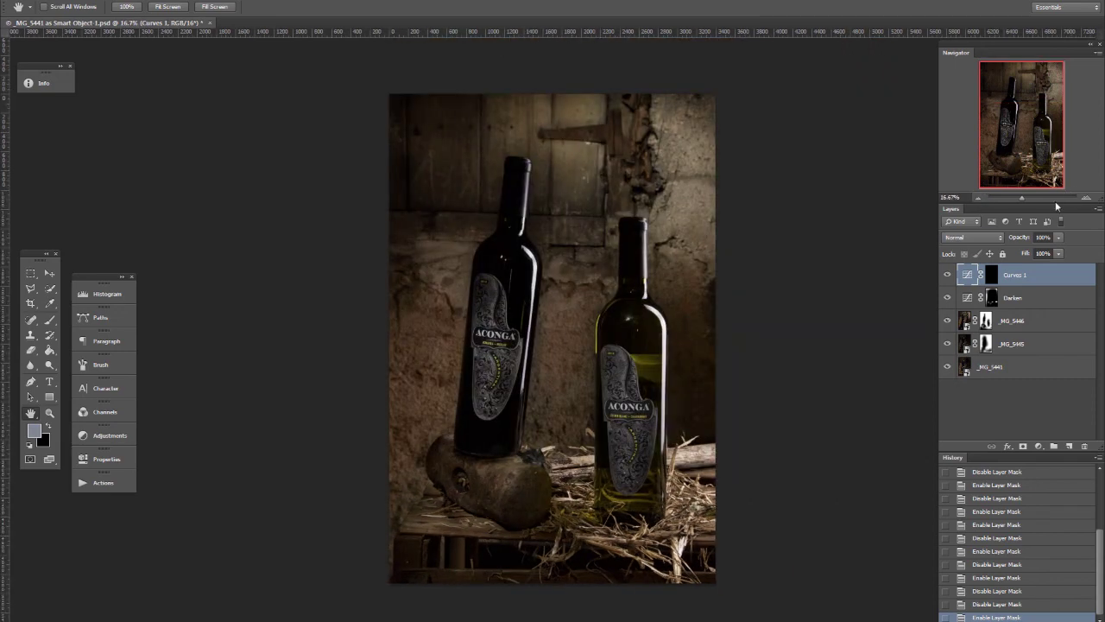
{"action": "left_click", "coordinate": [1038, 412]}
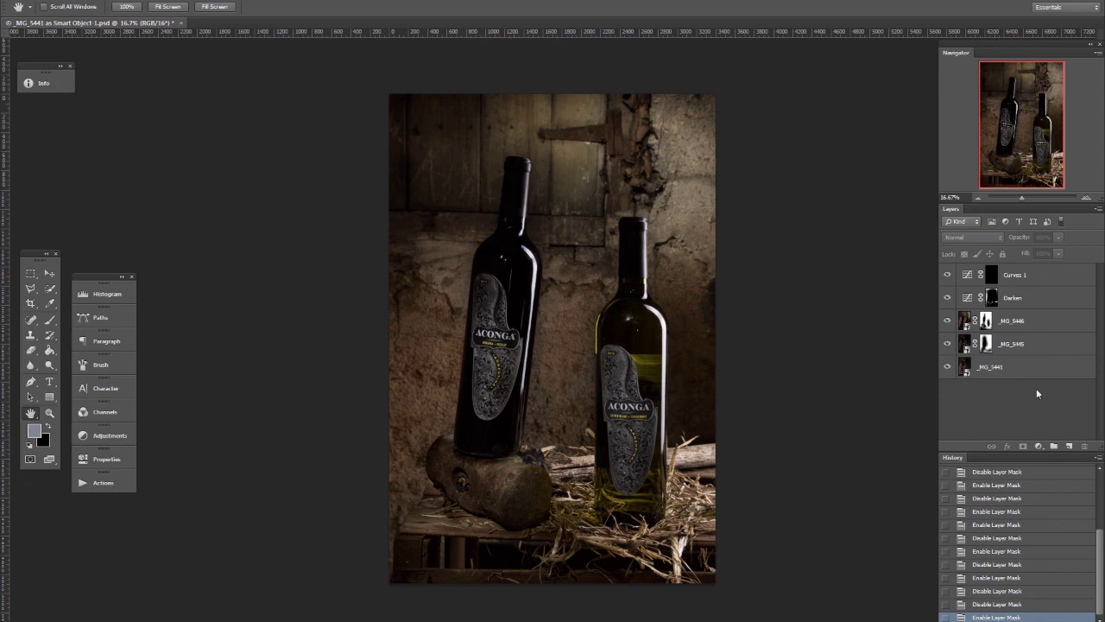
{"action": "left_click_drag", "start_coordinate": [947, 274], "coordinate": [954, 343]}
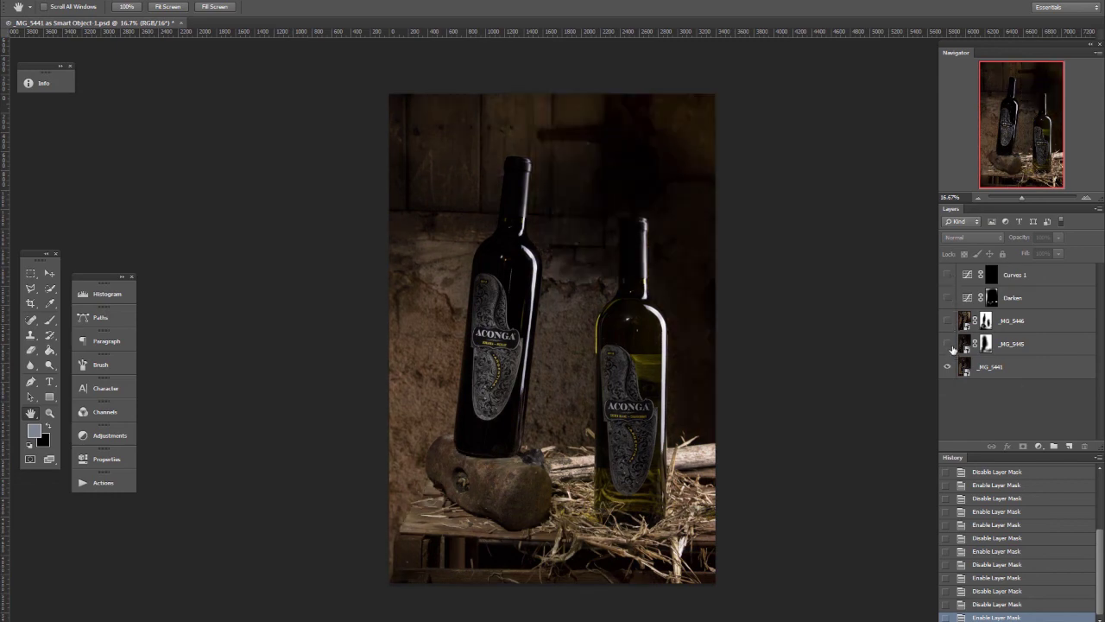
{"action": "left_click_drag", "start_coordinate": [953, 348], "coordinate": [951, 282]}
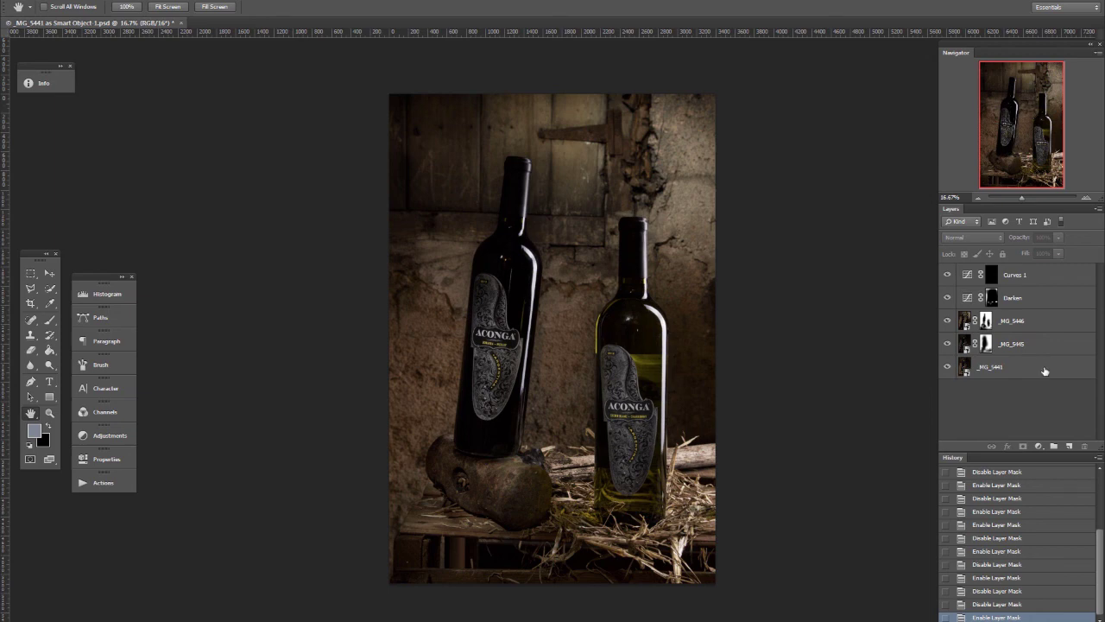
{"action": "left_click", "coordinate": [1045, 371]}
{"action": "left_click", "coordinate": [1047, 350]}
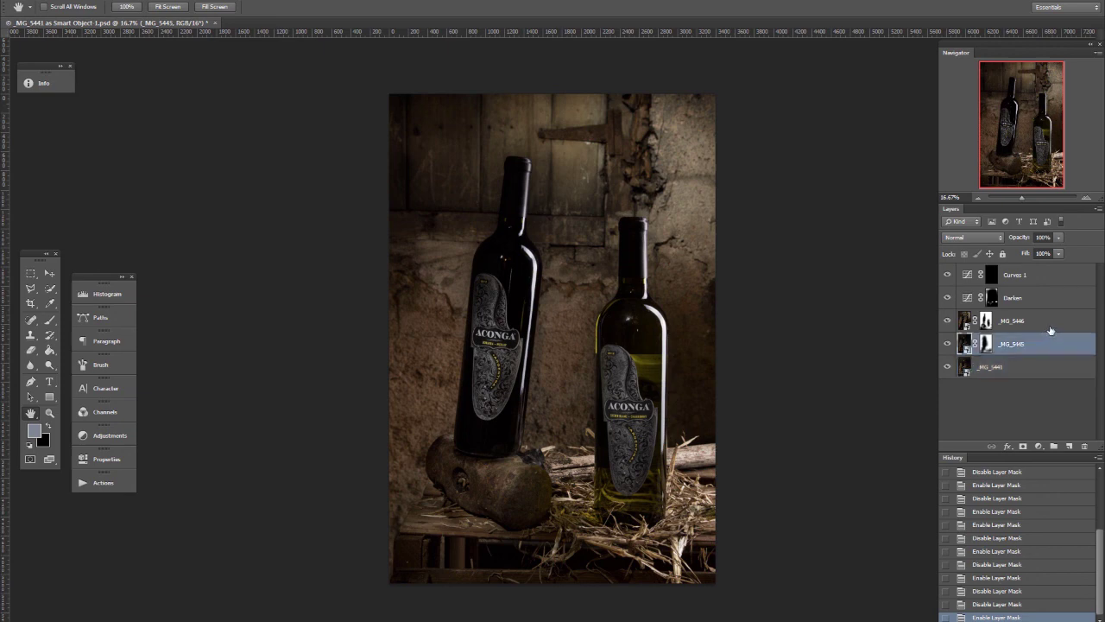
{"action": "left_click", "coordinate": [1050, 329]}
{"action": "left_click", "coordinate": [1035, 370]}
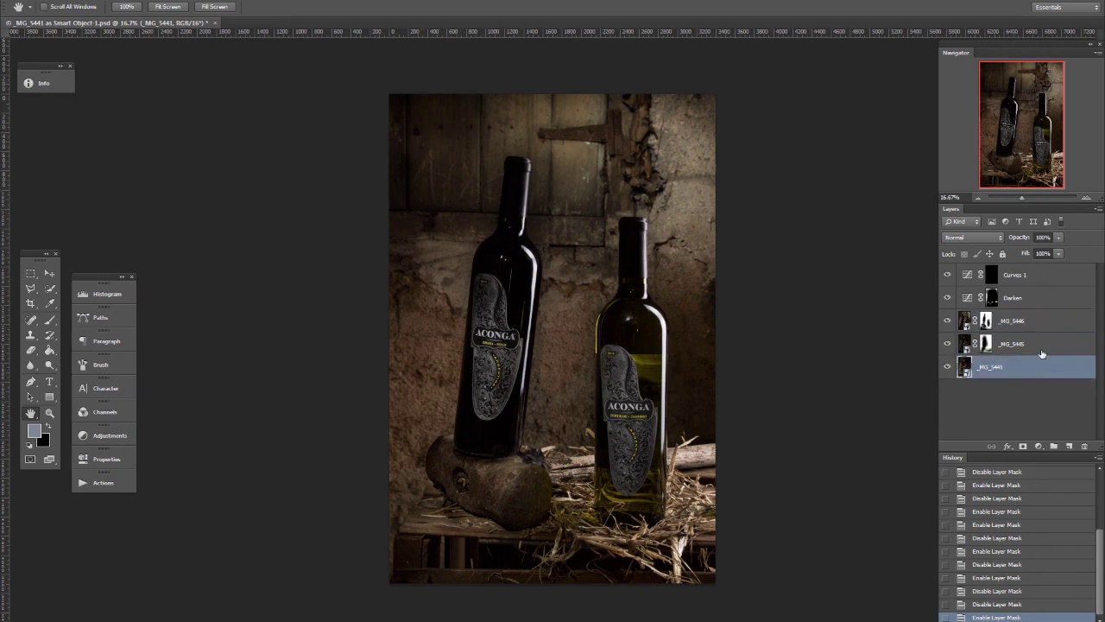
{"action": "left_click", "coordinate": [1045, 350]}
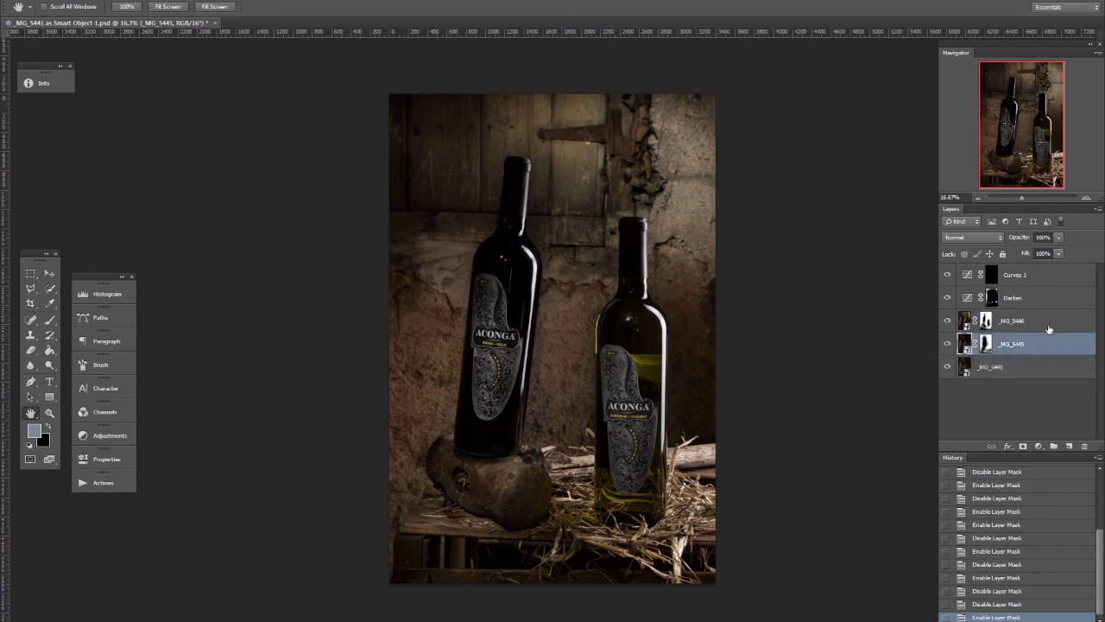